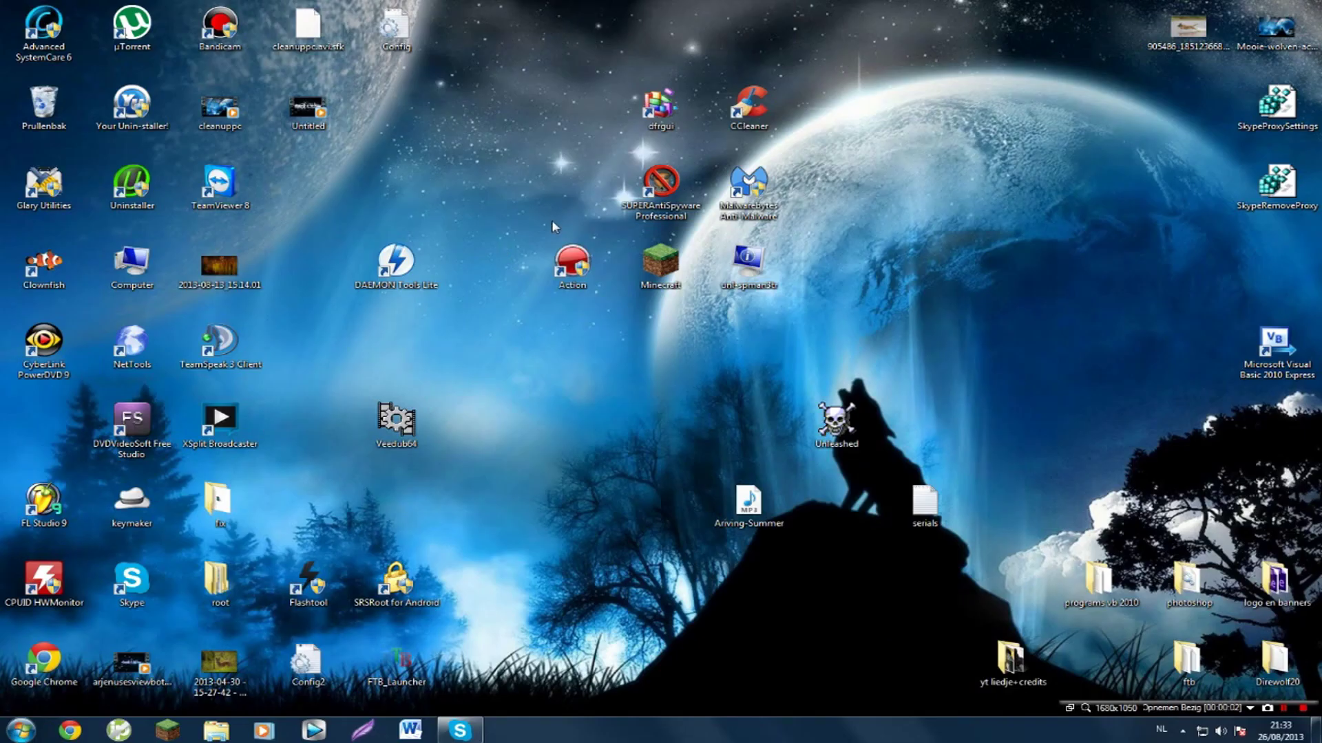
Step: Start Task Manager from the taskbar's context menu
{"action": "left_click_drag", "start_coordinate": [857, 350], "coordinate": [527, 82]}
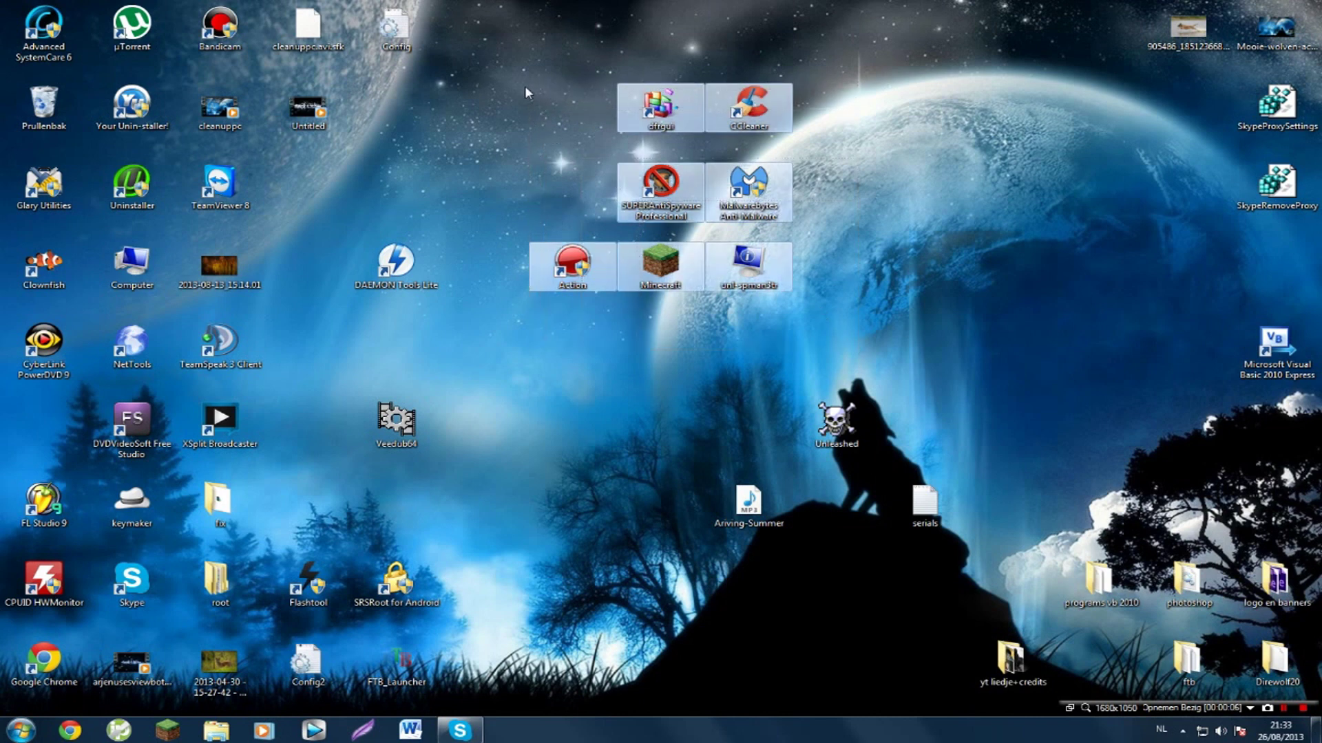
{"action": "left_click", "coordinate": [482, 465]}
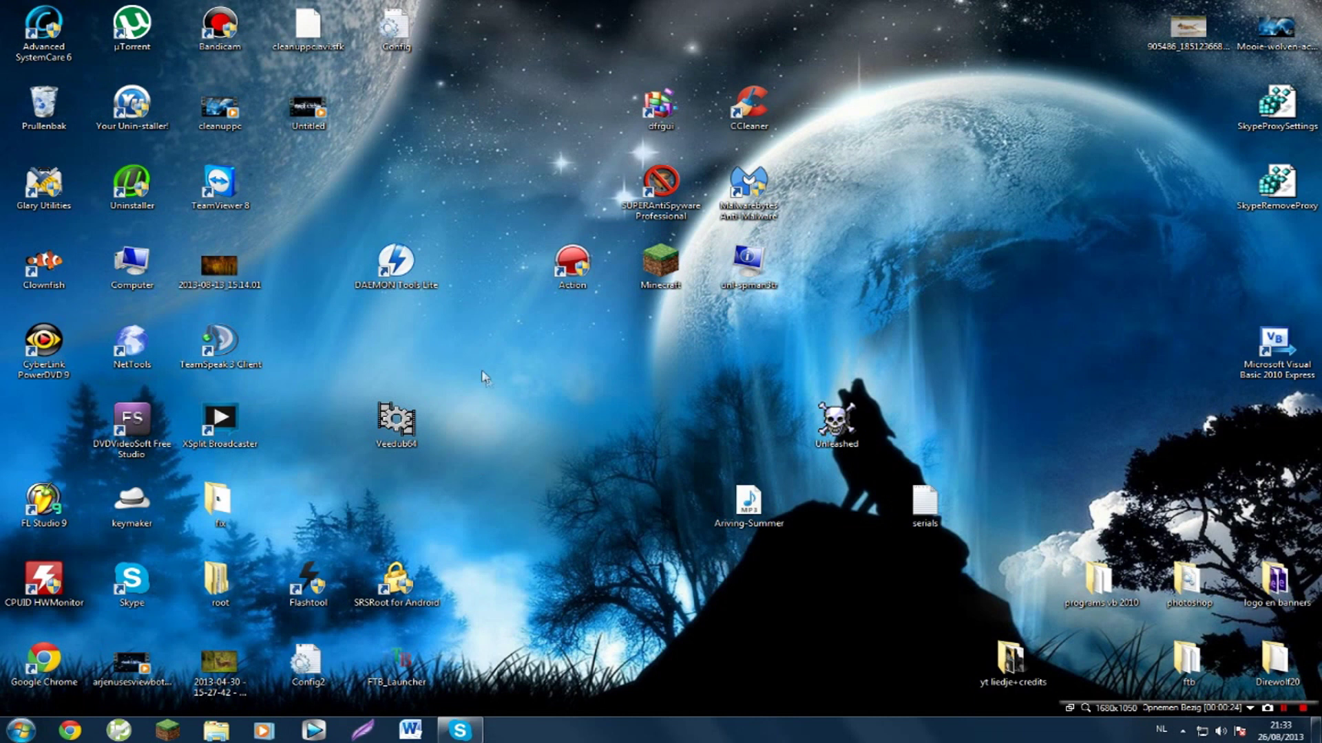
{"action": "right_click", "coordinate": [616, 731]}
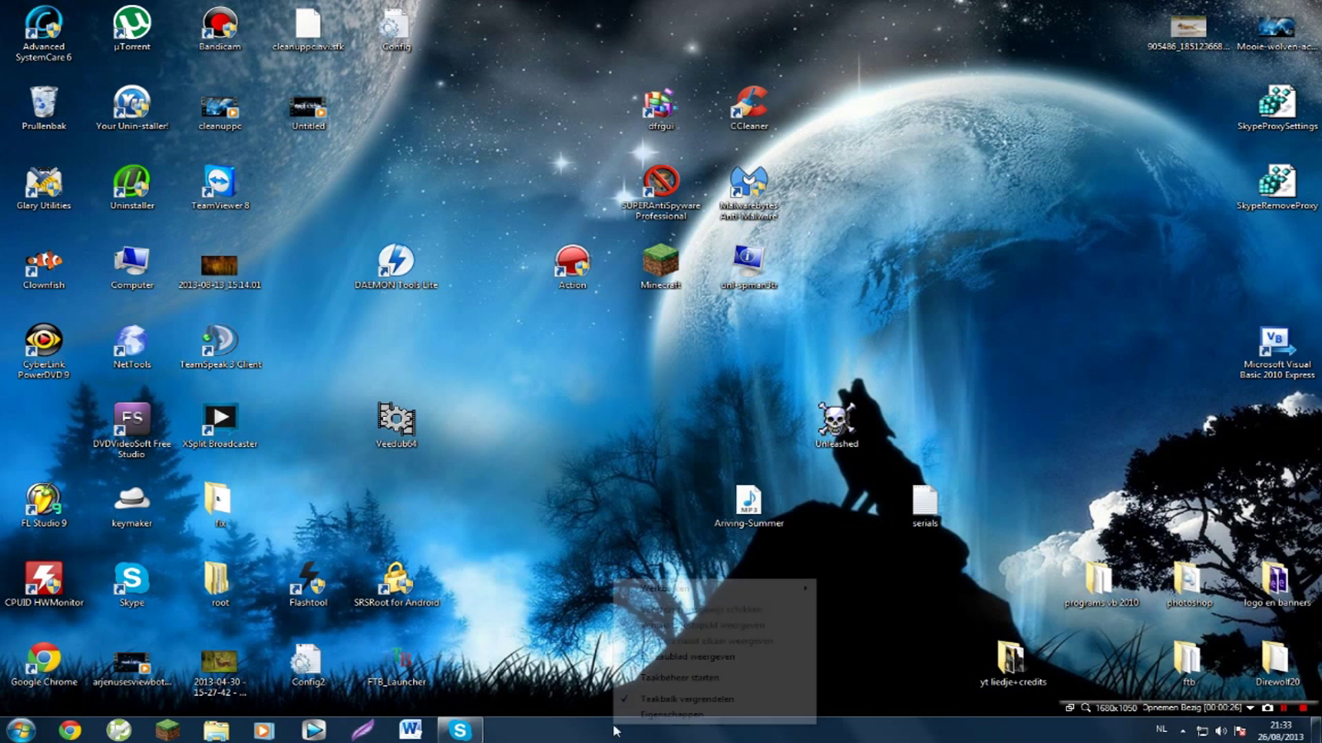
{"action": "left_click", "coordinate": [647, 678]}
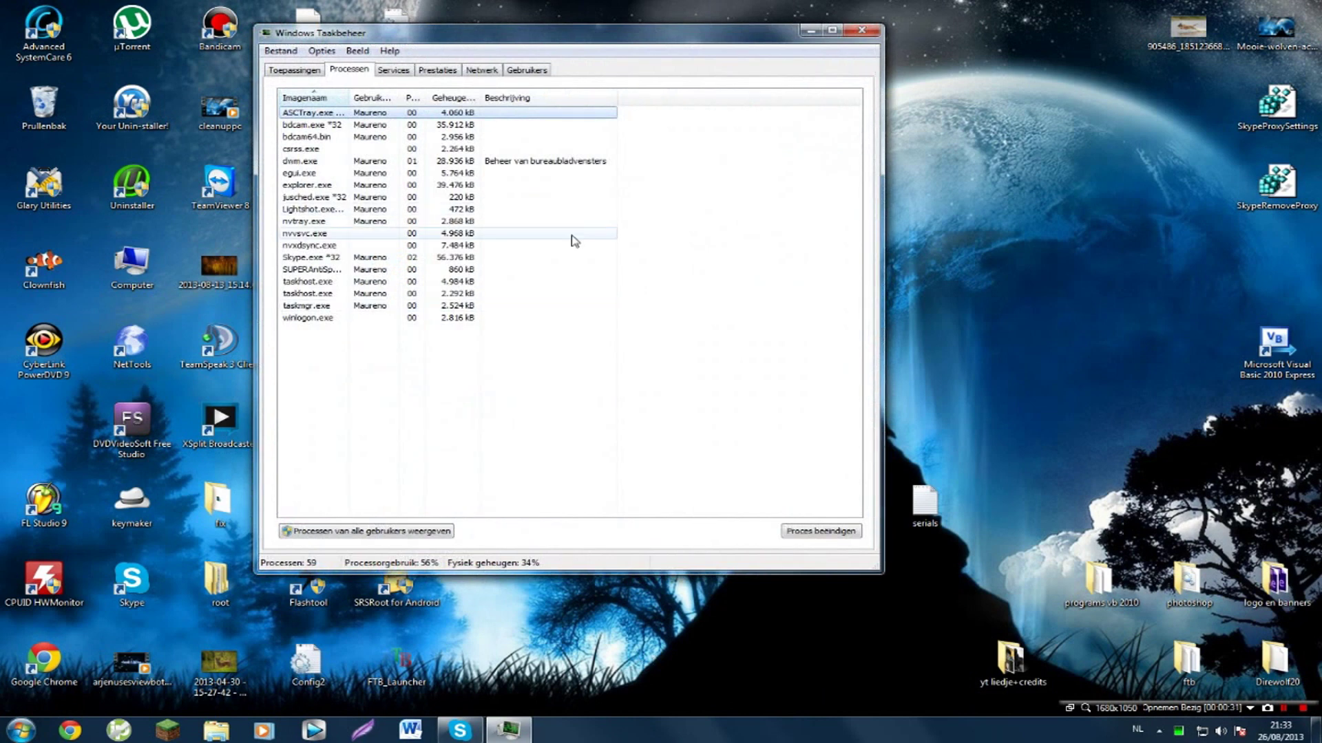
Step: On the Processes tab, open the file location of the SUPERAntiSpyware process
{"action": "left_click", "coordinate": [359, 395]}
{"action": "left_click", "coordinate": [295, 70]}
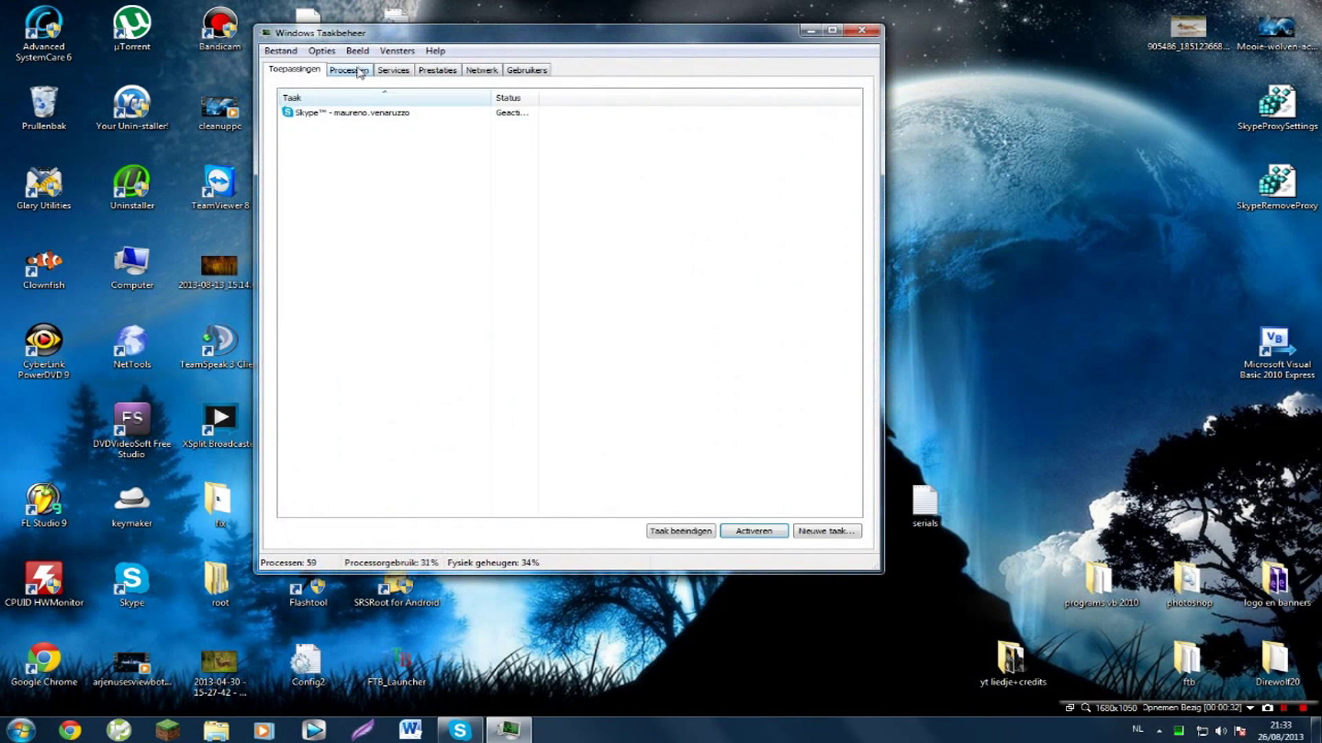
{"action": "left_click", "coordinate": [347, 71]}
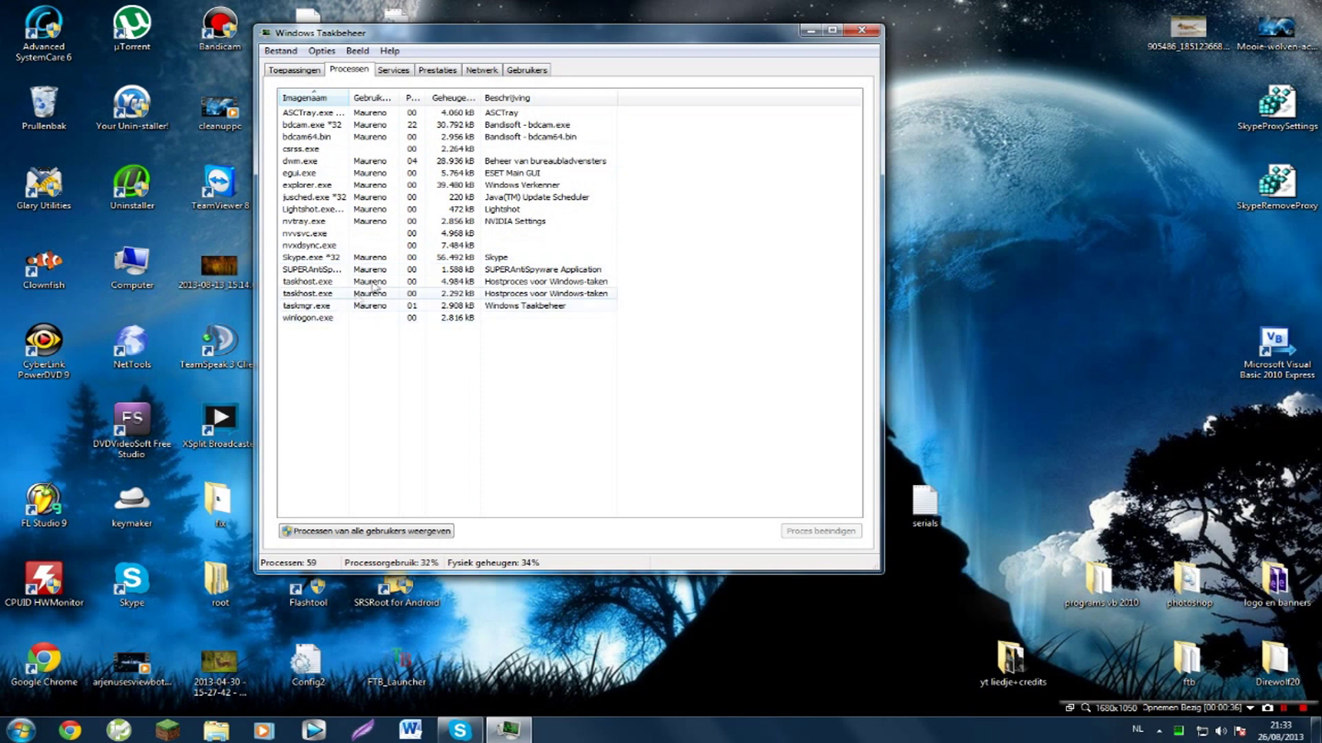
{"action": "left_click", "coordinate": [365, 317]}
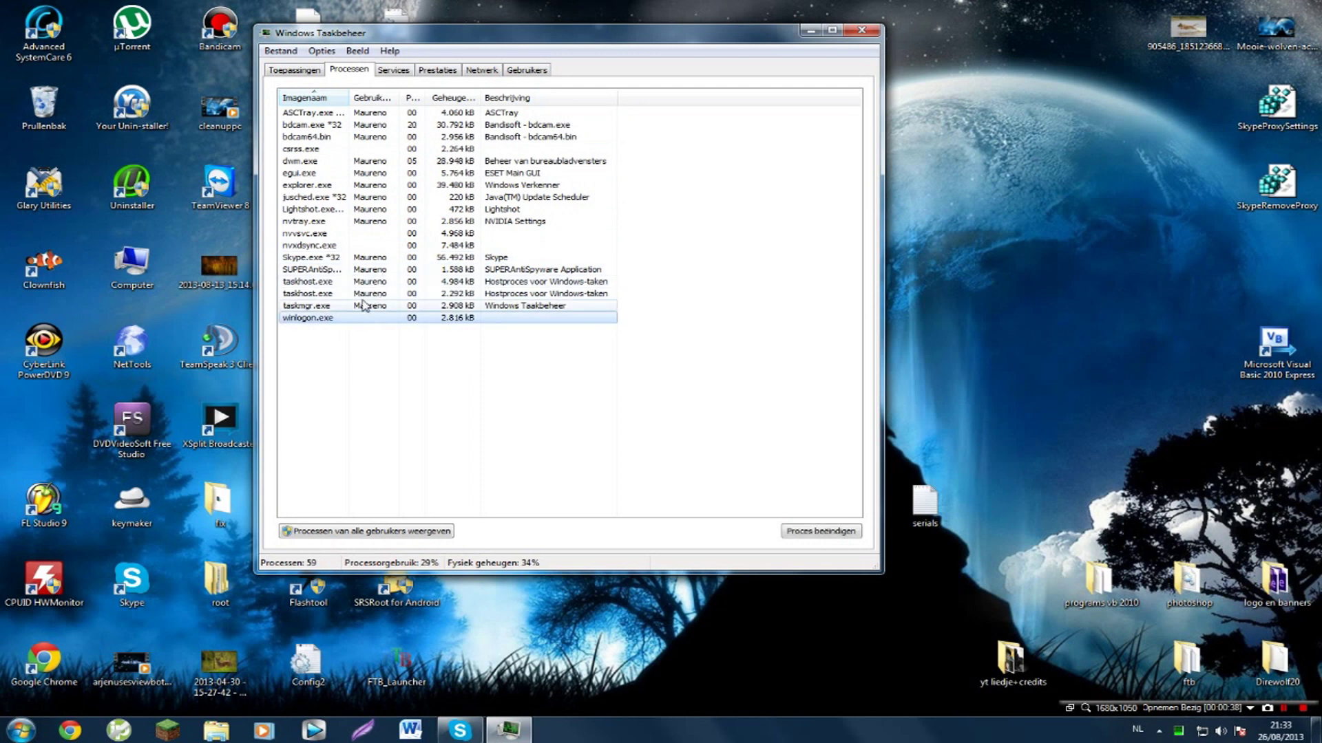
{"action": "left_click", "coordinate": [363, 305]}
{"action": "left_click", "coordinate": [294, 272]}
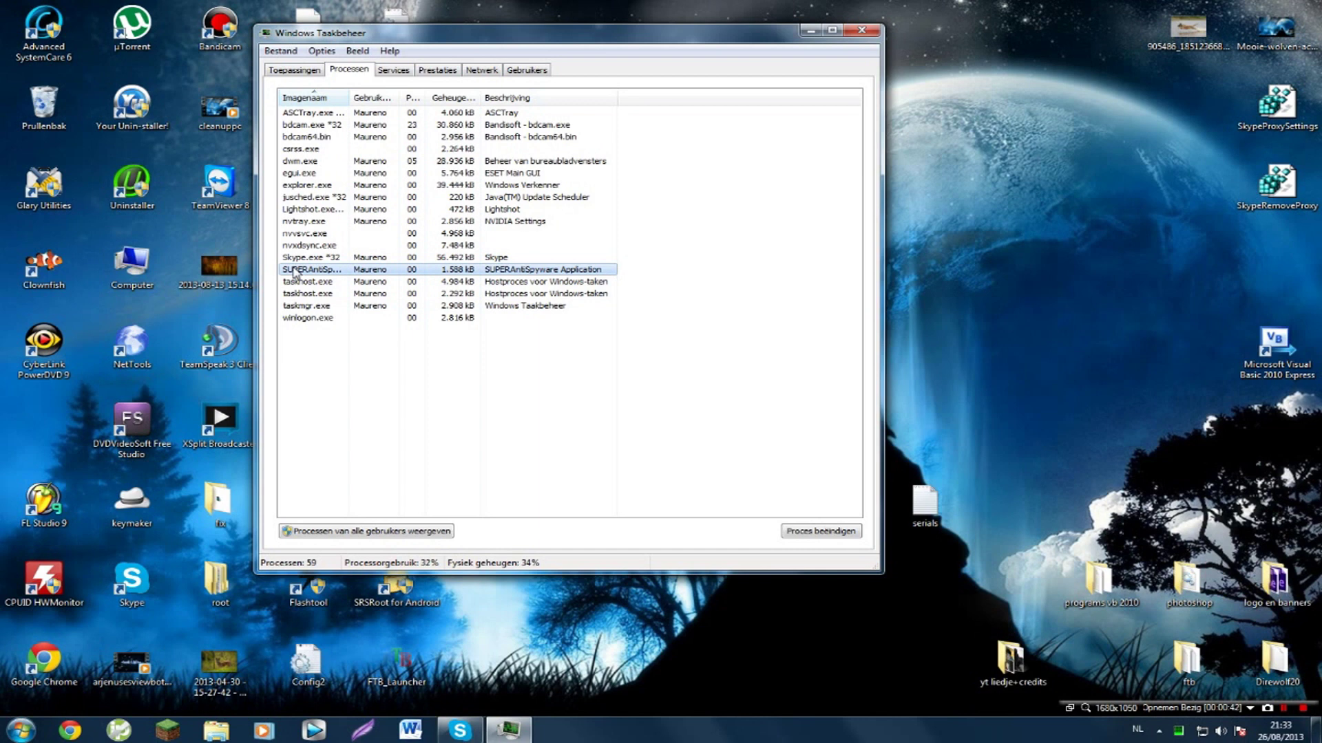
{"action": "right_click", "coordinate": [294, 272]}
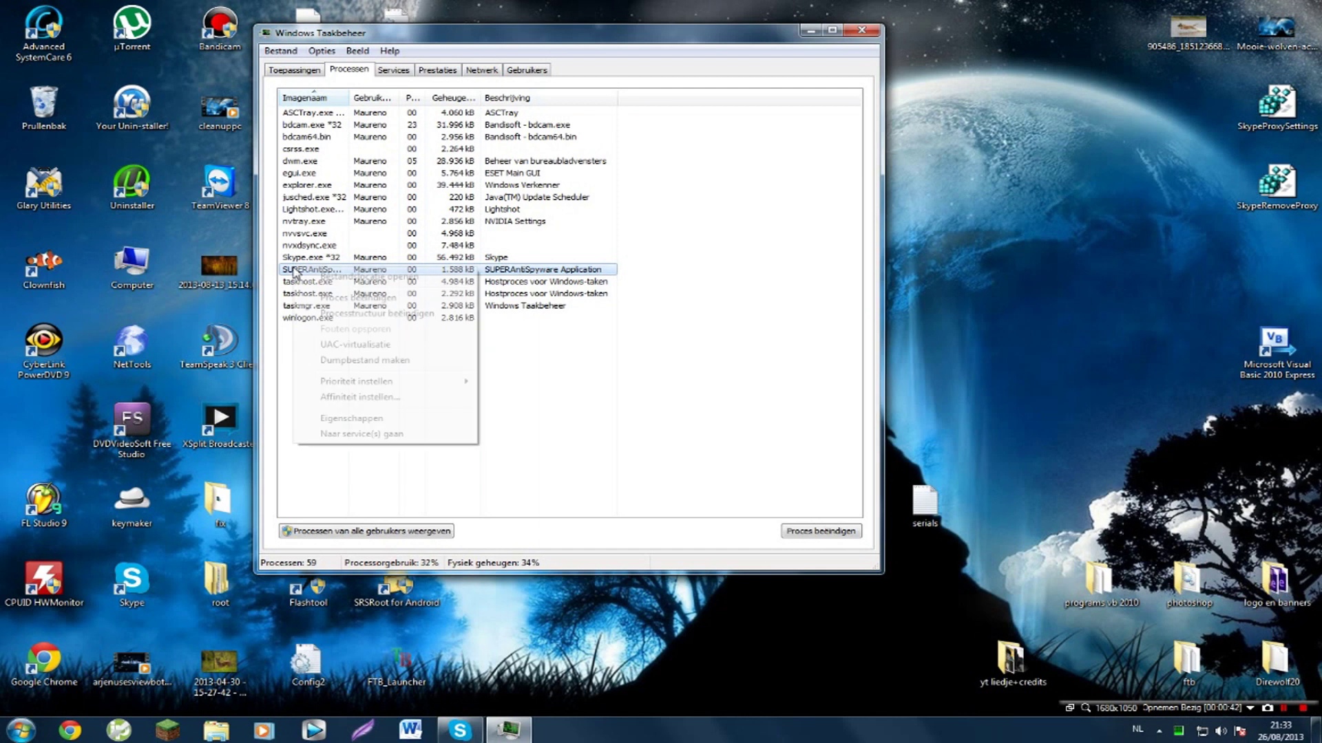
{"action": "left_click", "coordinate": [332, 278]}
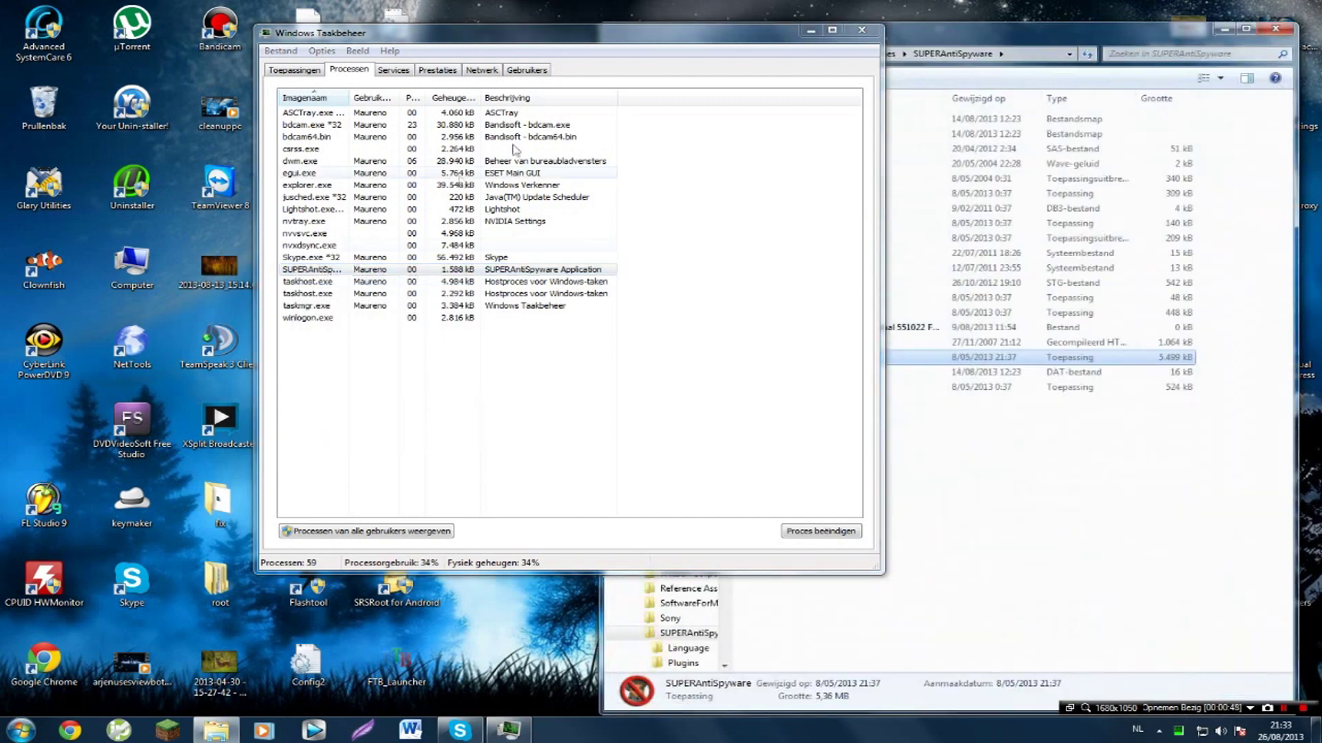
Step: Select the SUPERAntiSpyware application file in its program folder
{"action": "left_click", "coordinate": [811, 30]}
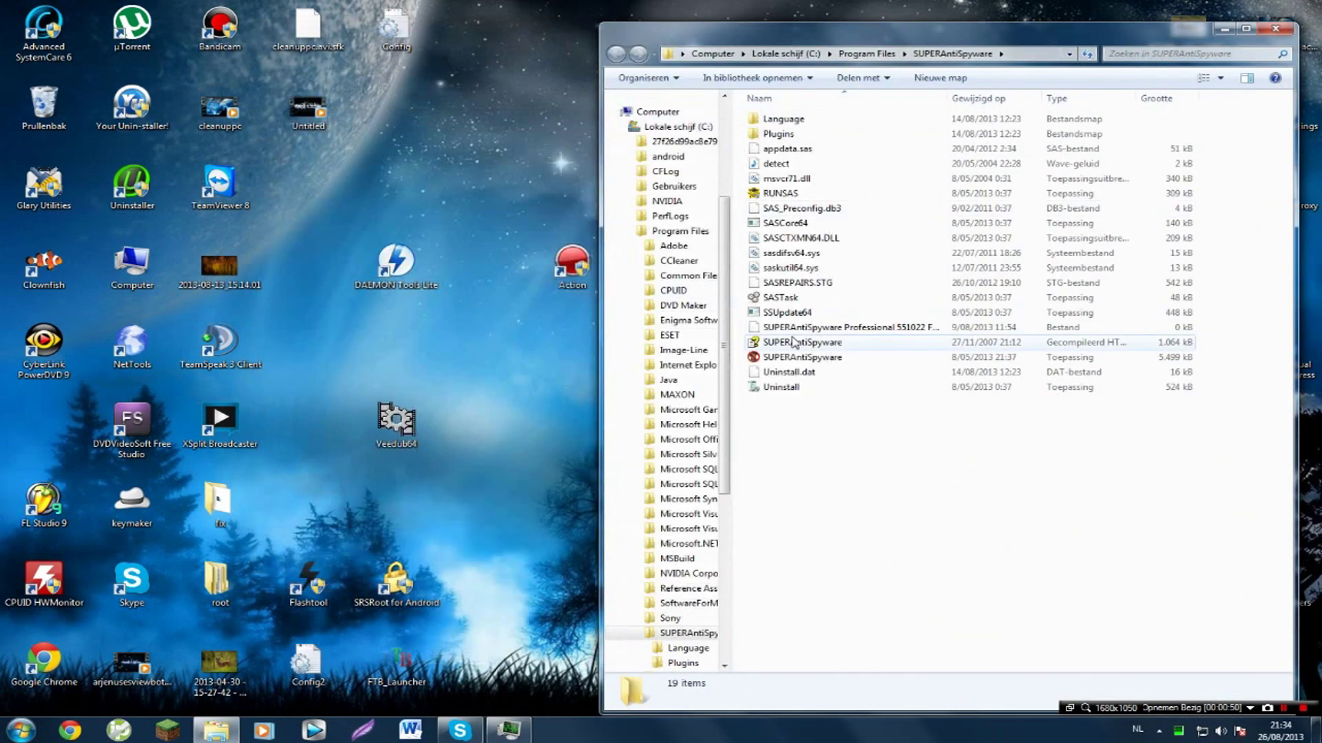
{"action": "left_click", "coordinate": [797, 357]}
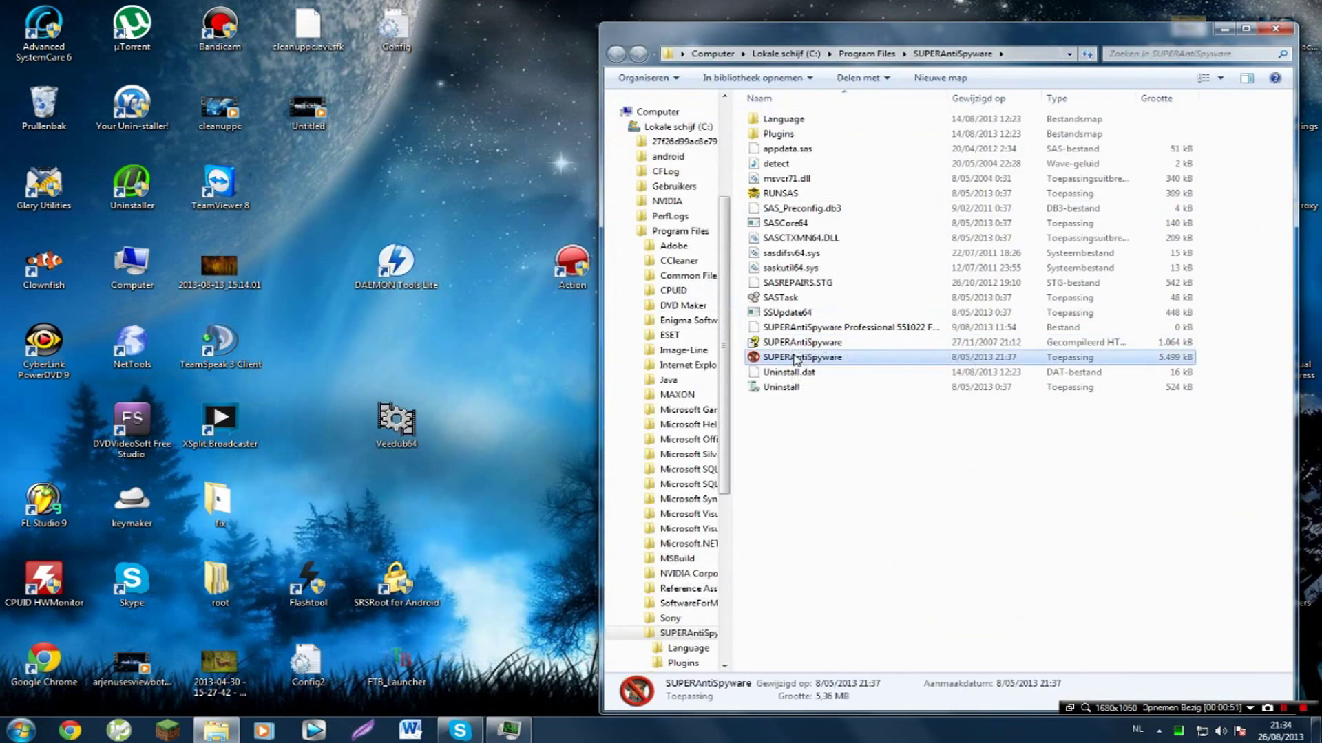
{"action": "left_click_drag", "start_coordinate": [829, 463], "coordinate": [779, 364]}
{"action": "left_click", "coordinate": [778, 362]}
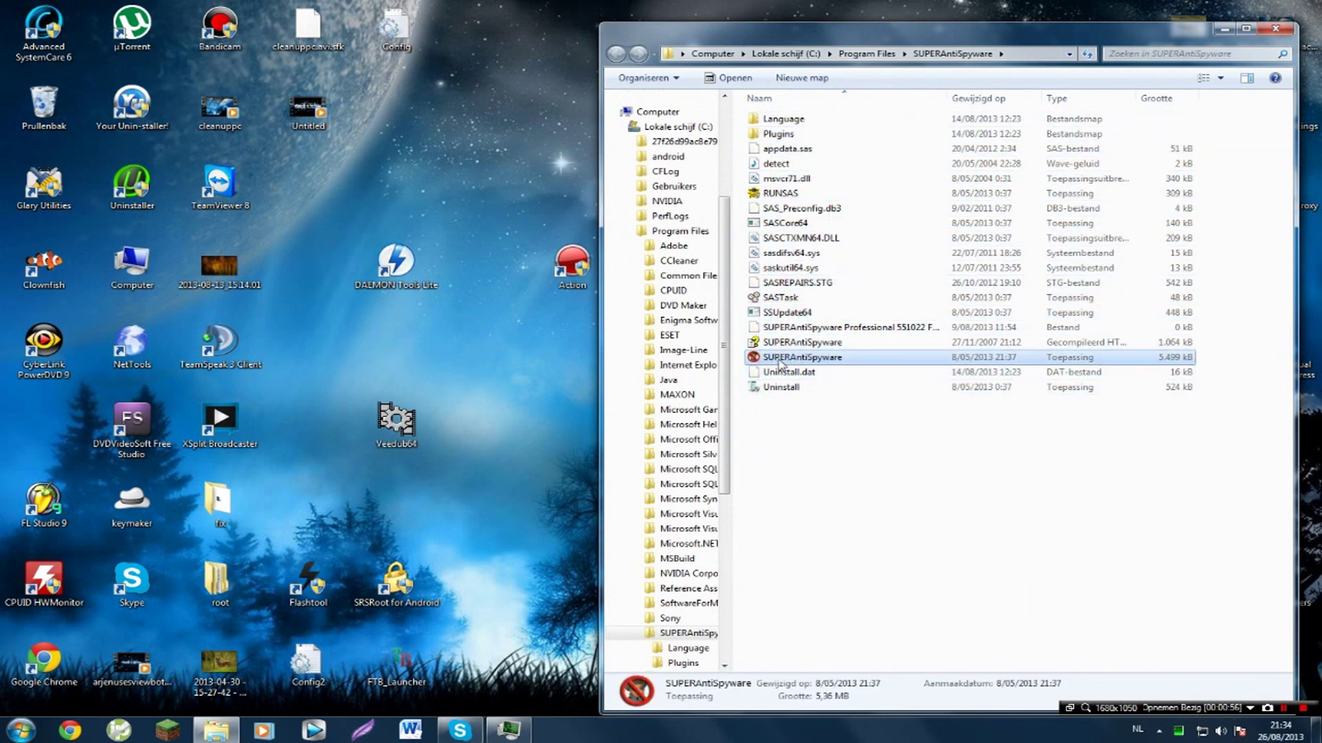
Step: Close Task Manager and the SUPERAntiSpyware folder window
{"action": "left_click", "coordinate": [507, 731]}
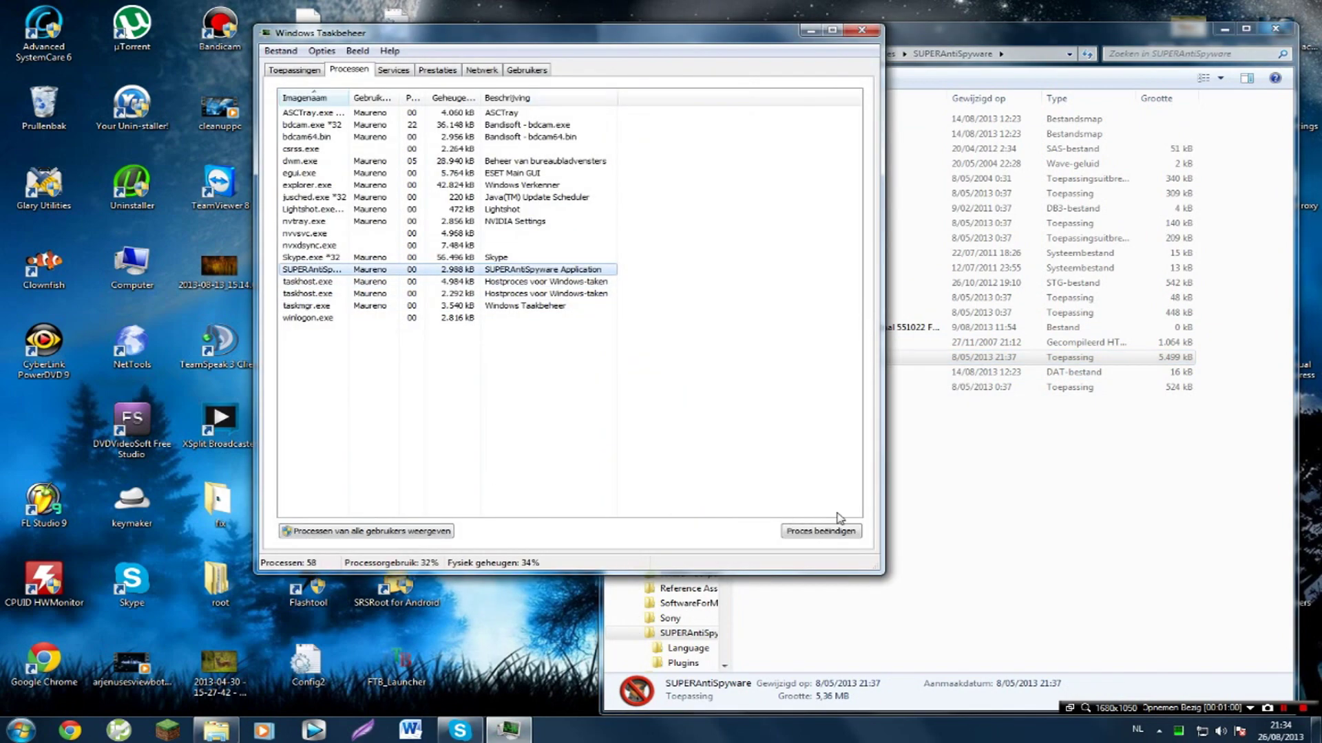
{"action": "left_click", "coordinate": [861, 30]}
{"action": "left_click", "coordinate": [1276, 29]}
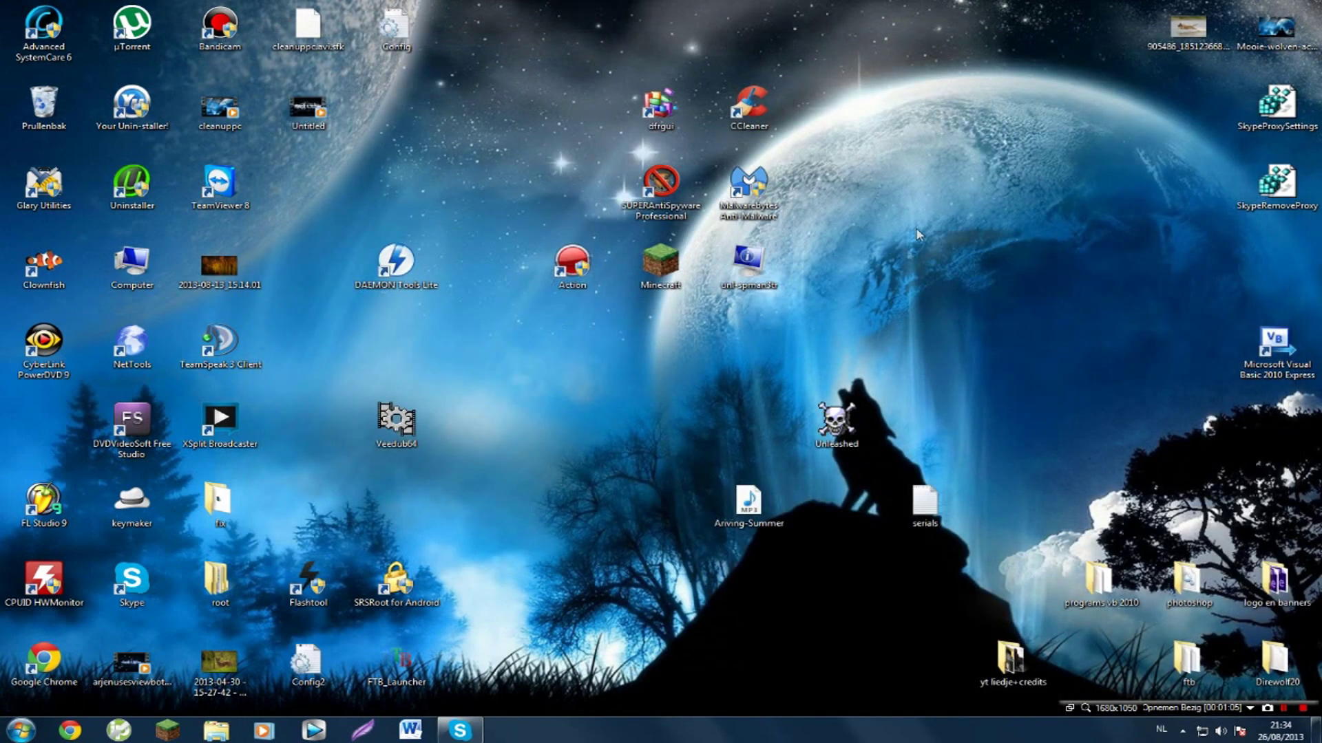
Step: Reopen the SUPERAntiSpyware folder through Task Manager's Bestandslocatie openen
{"action": "right_click", "coordinate": [582, 740]}
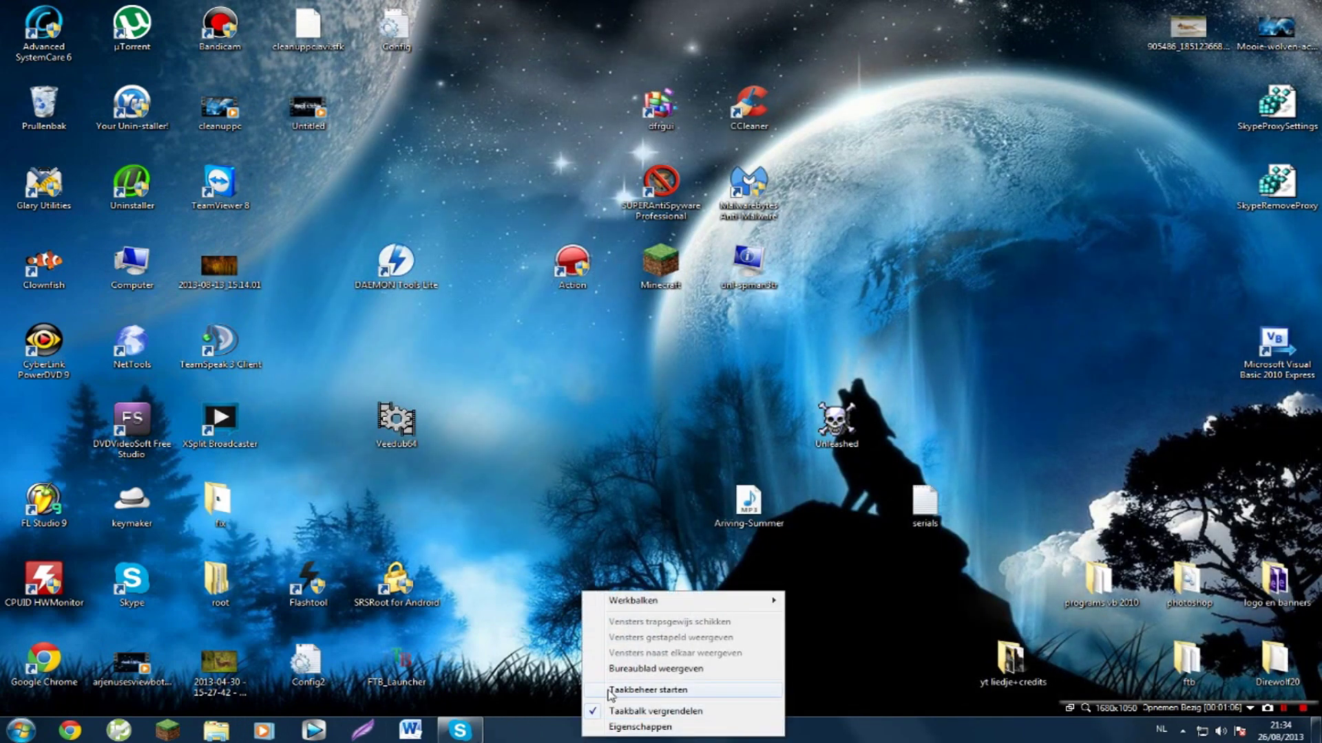
{"action": "left_click", "coordinate": [611, 696]}
{"action": "right_click", "coordinate": [293, 272]}
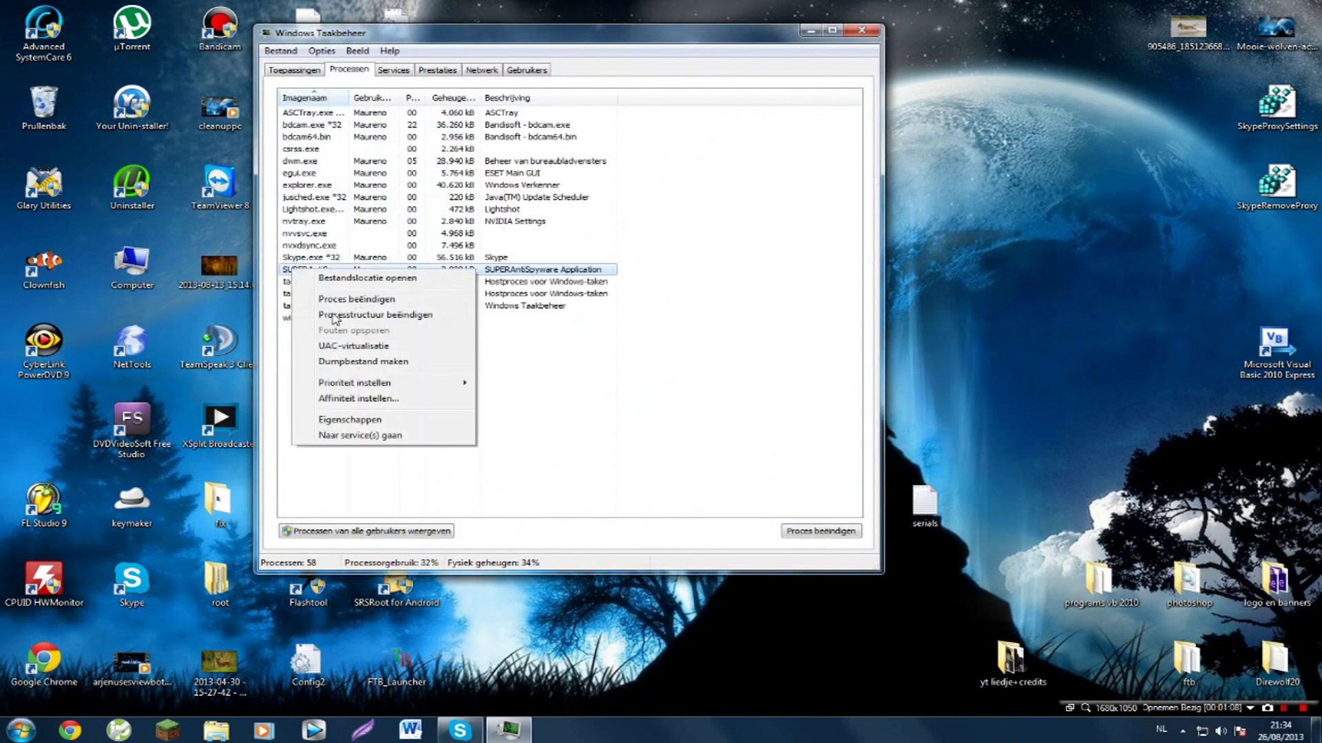
{"action": "left_click", "coordinate": [367, 284]}
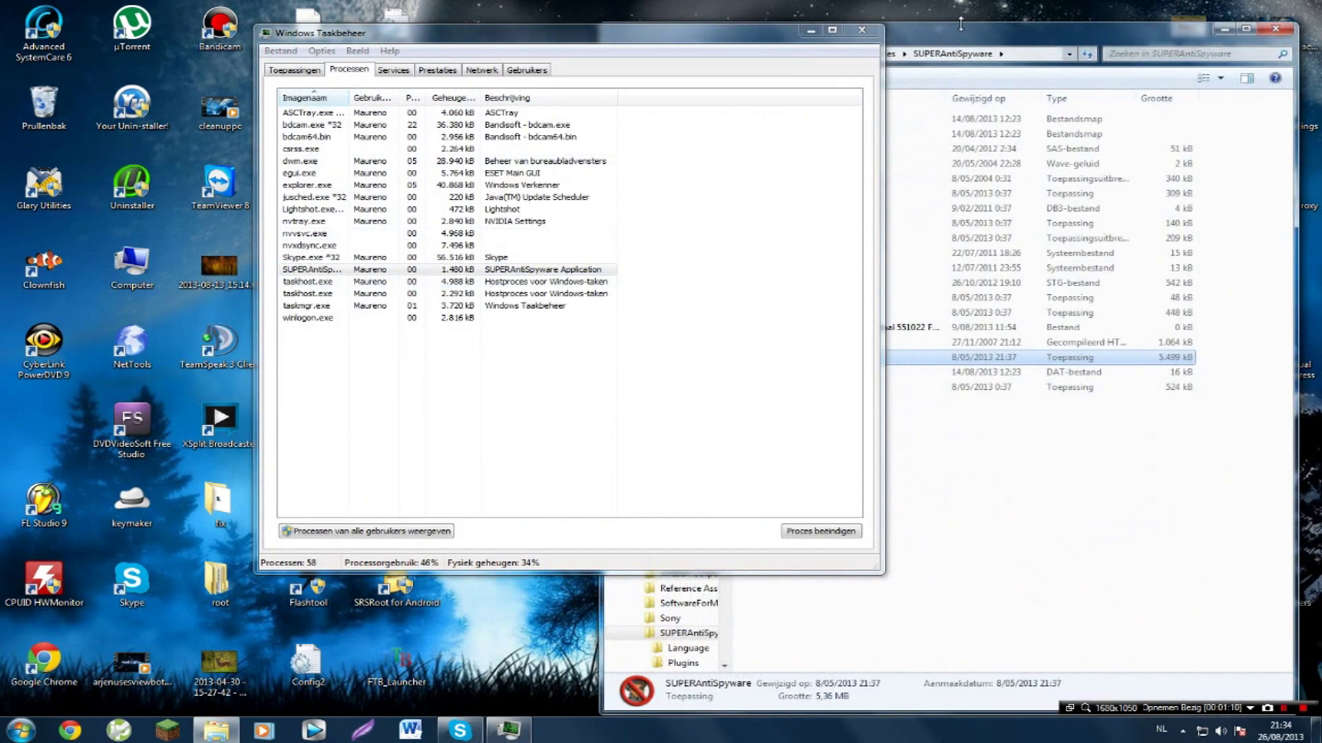
{"action": "left_click", "coordinate": [811, 31]}
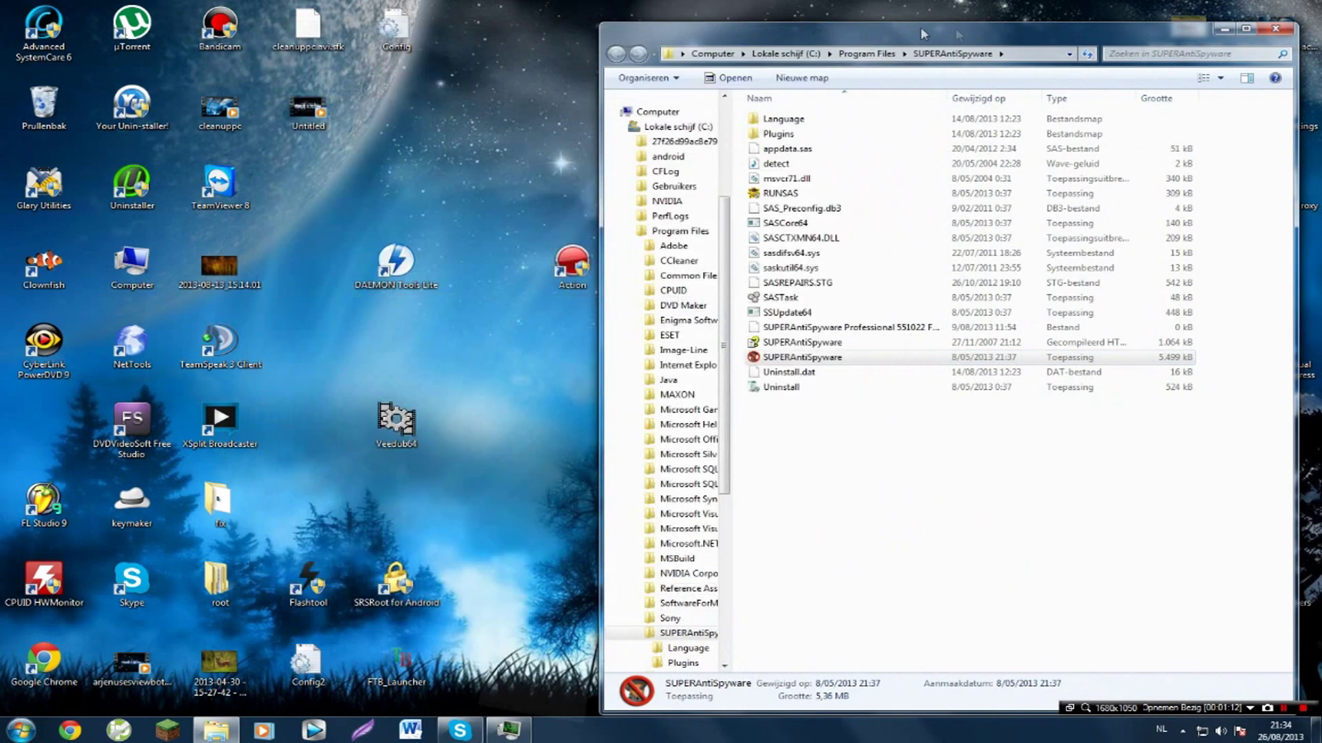
Step: Paste the folder path into a new Notepad note, discard it unsaved, and close the folder
{"action": "left_click", "coordinate": [926, 53]}
{"action": "key", "text": "ctrl+c"}
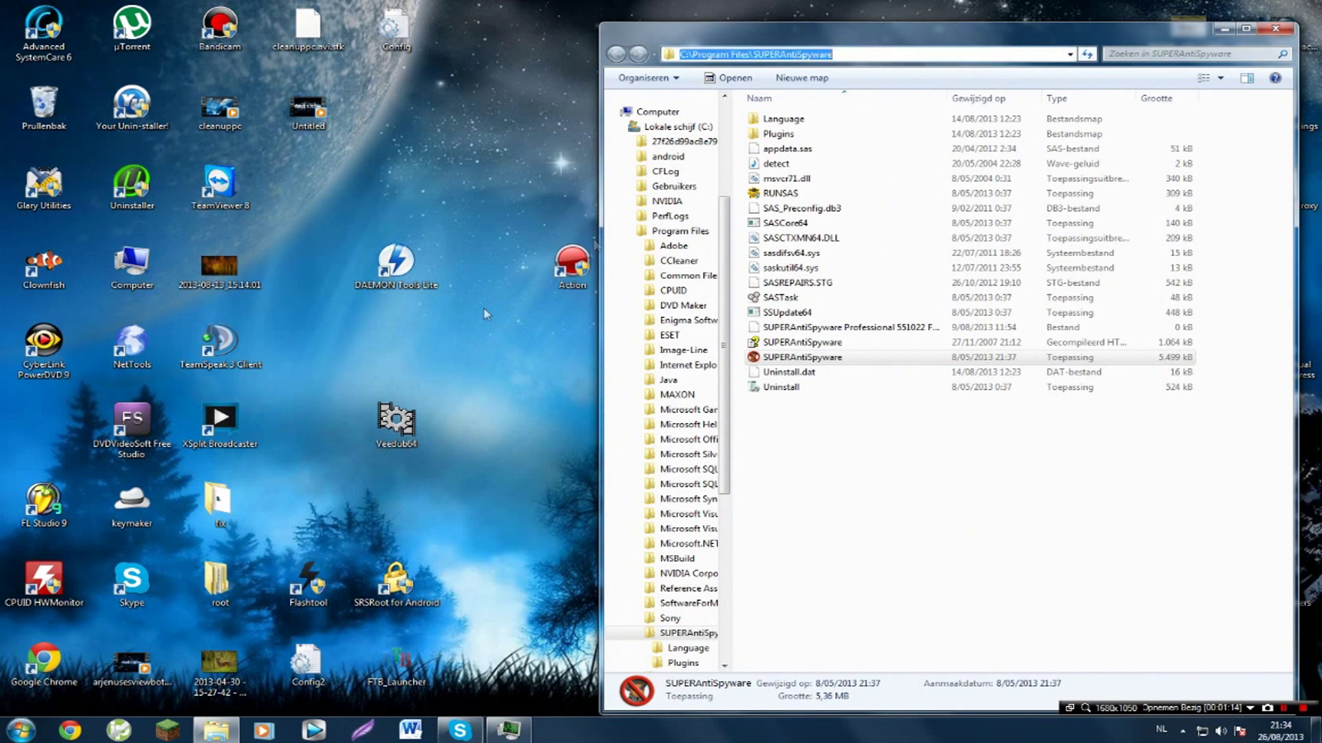
{"action": "key", "text": "super"}
{"action": "key", "text": "Return"}
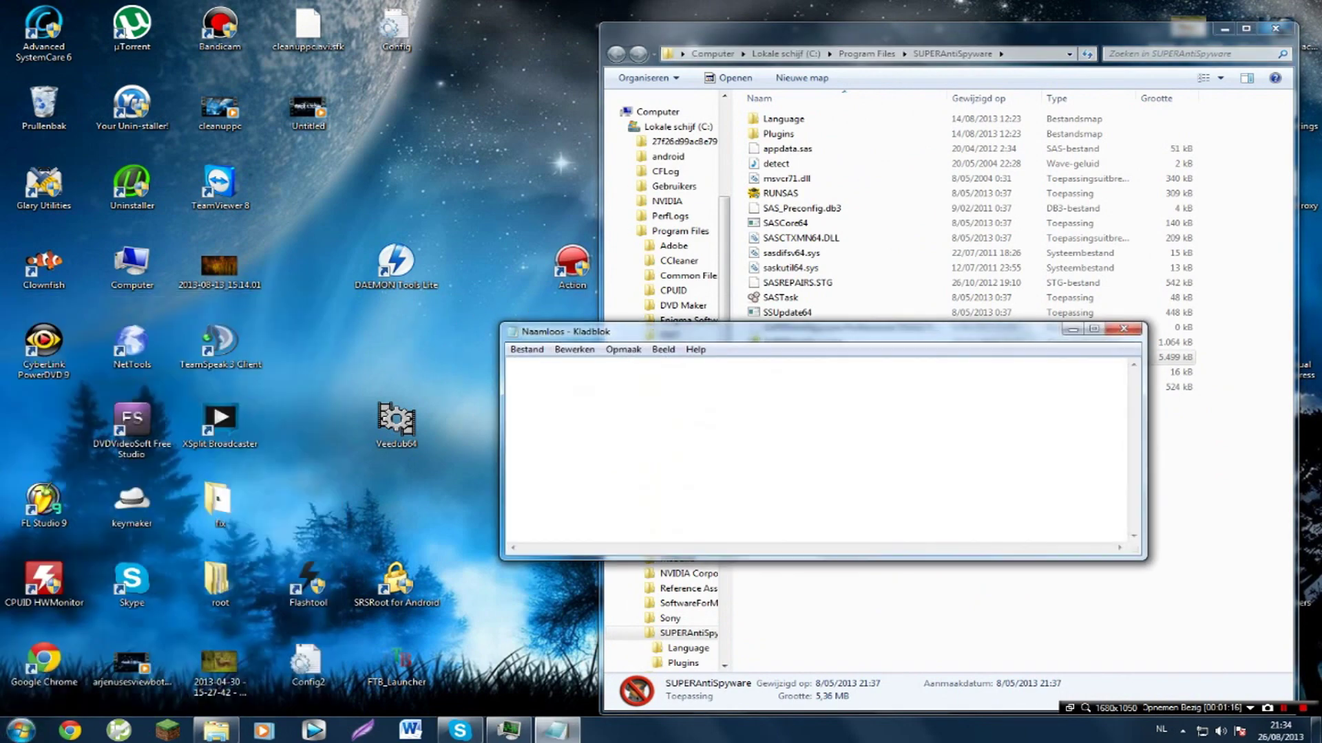
{"action": "key", "text": "ctrl+v"}
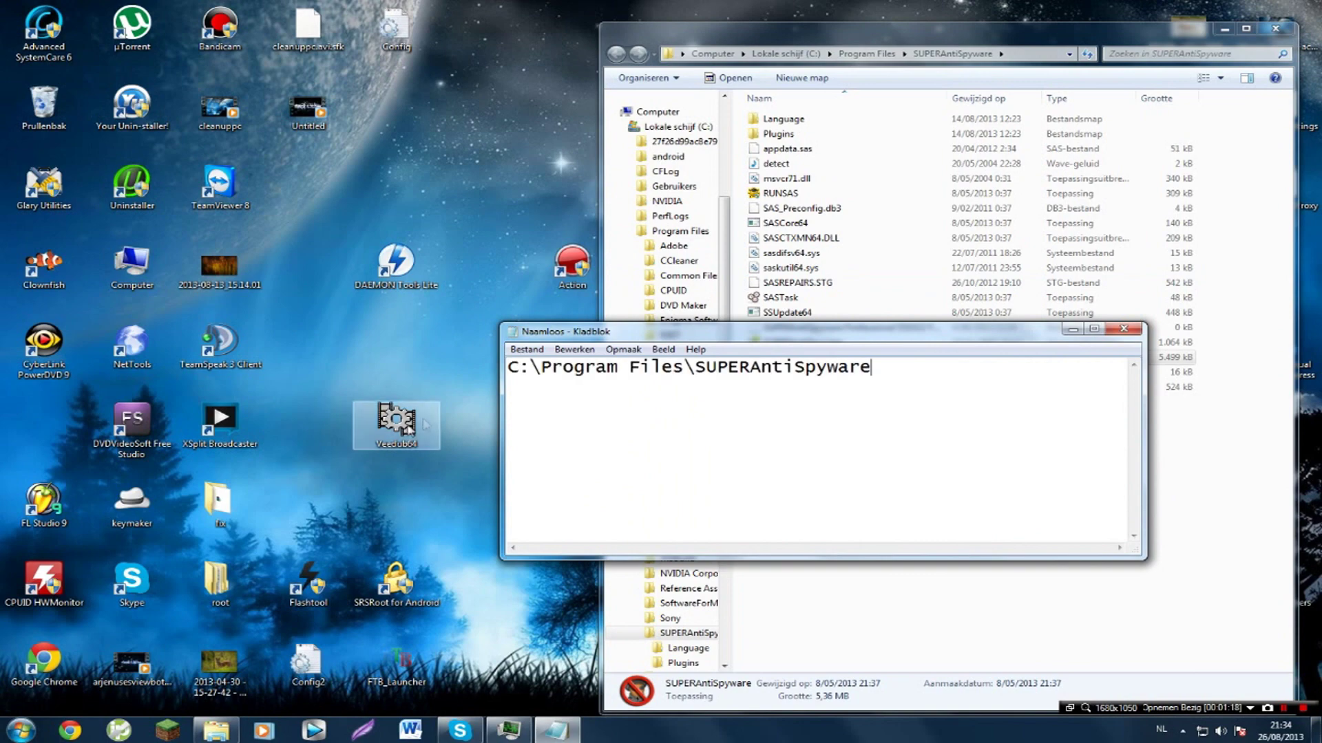
{"action": "left_click", "coordinate": [1128, 327]}
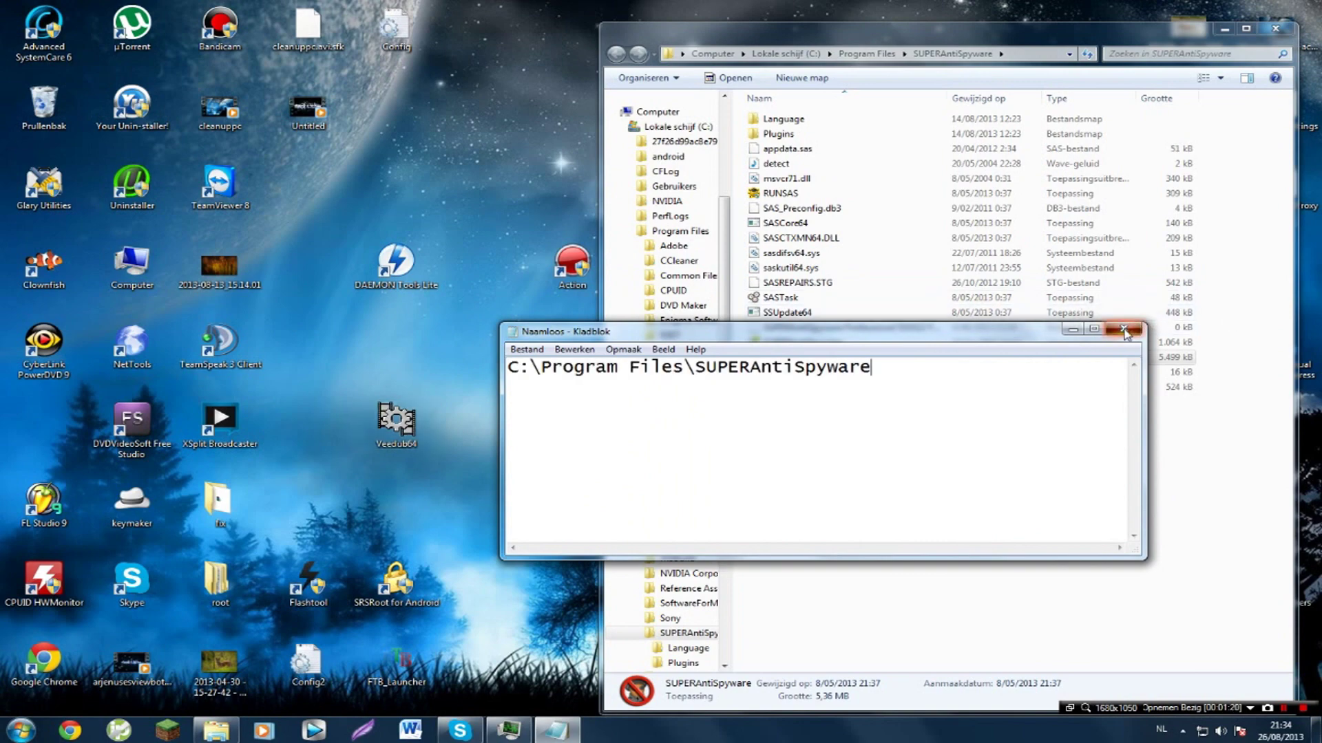
{"action": "left_click", "coordinate": [679, 380]}
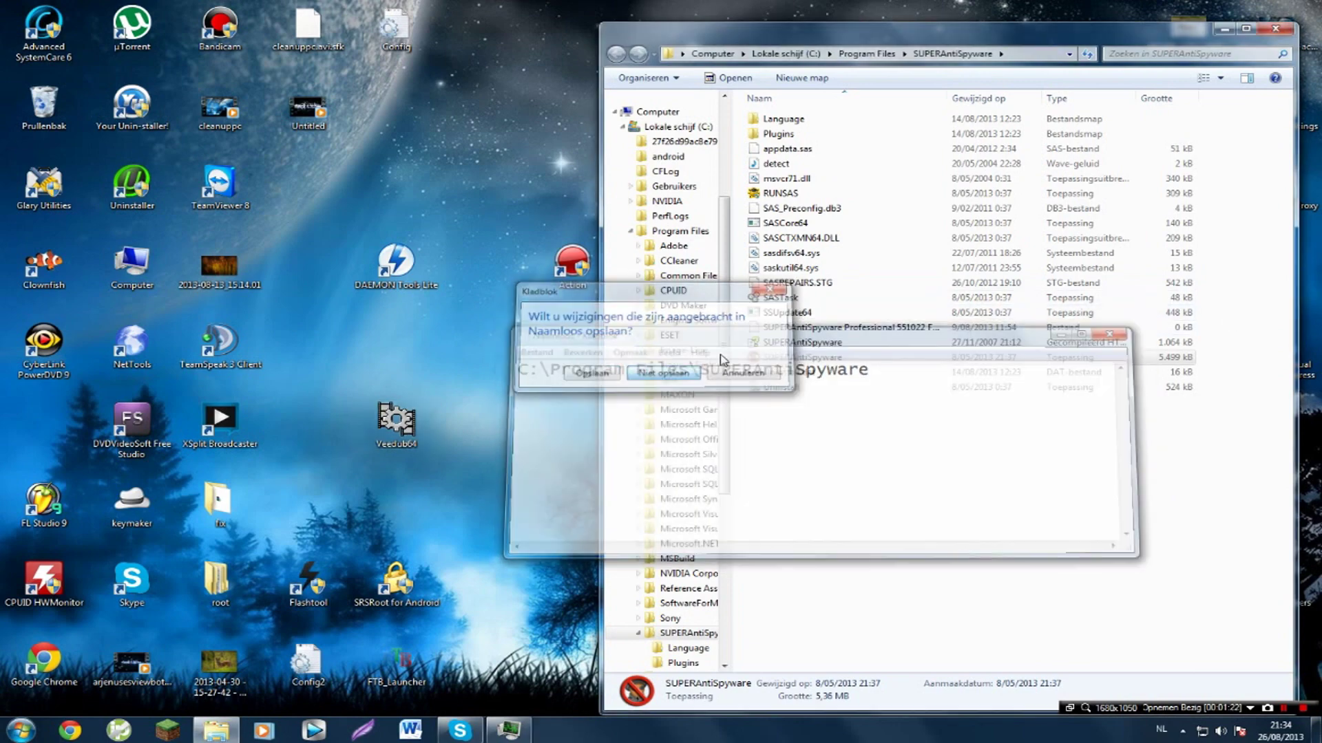
{"action": "left_click", "coordinate": [1275, 28]}
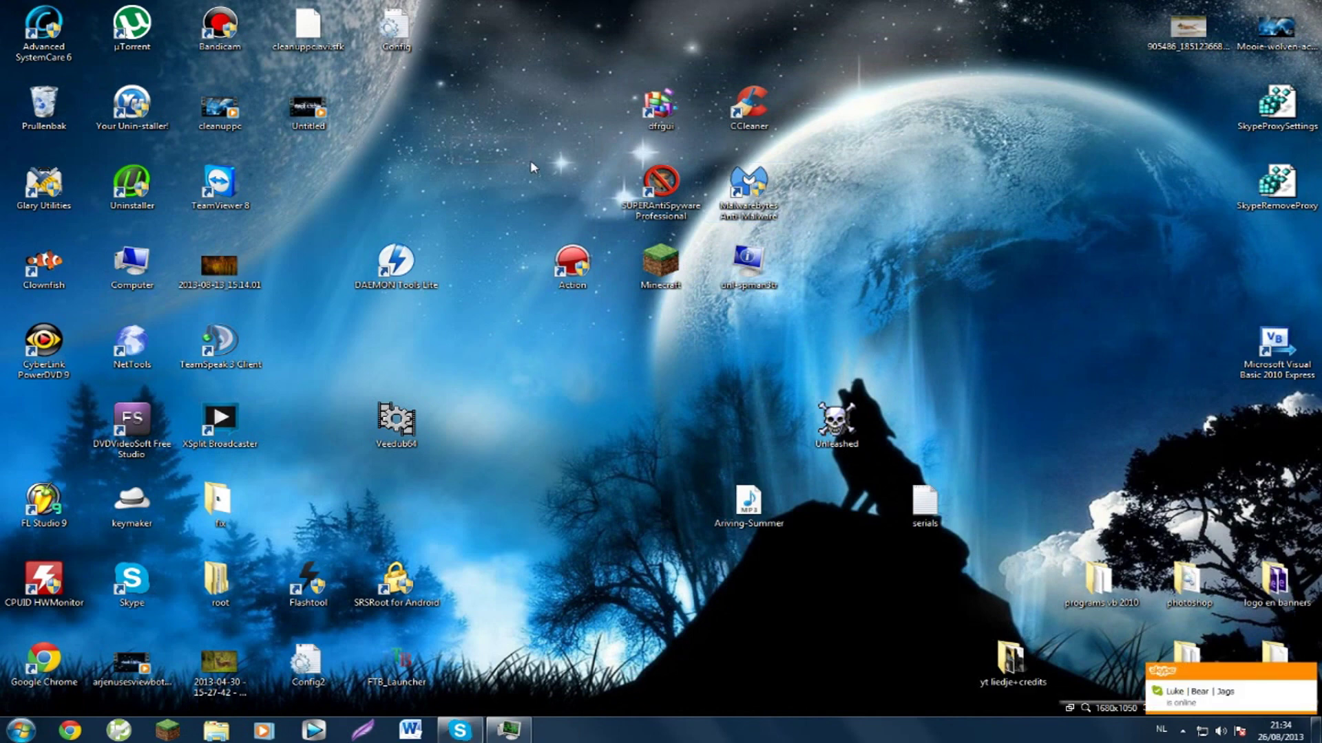
Step: Launch msconfig and select the Starter Module entry on the Opstarten tab
{"action": "left_click", "coordinate": [21, 729]}
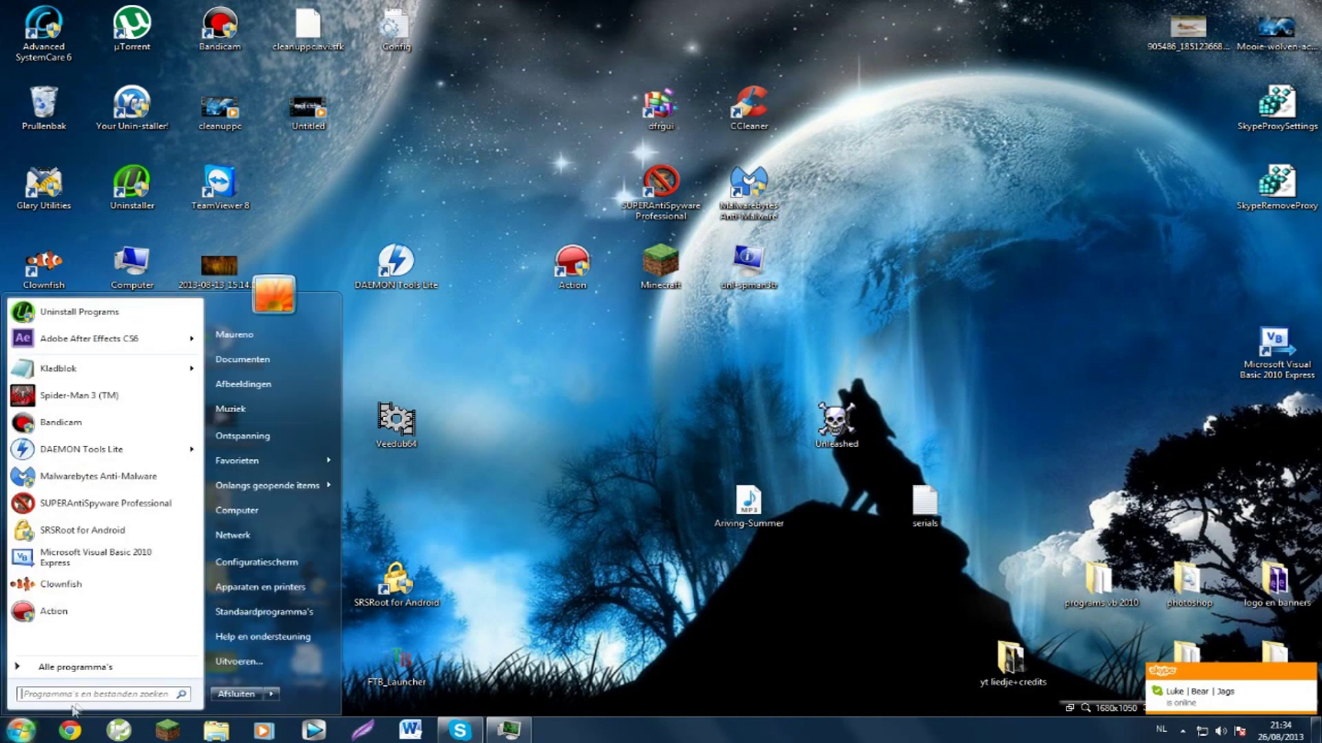
{"action": "type", "text": "msco"}
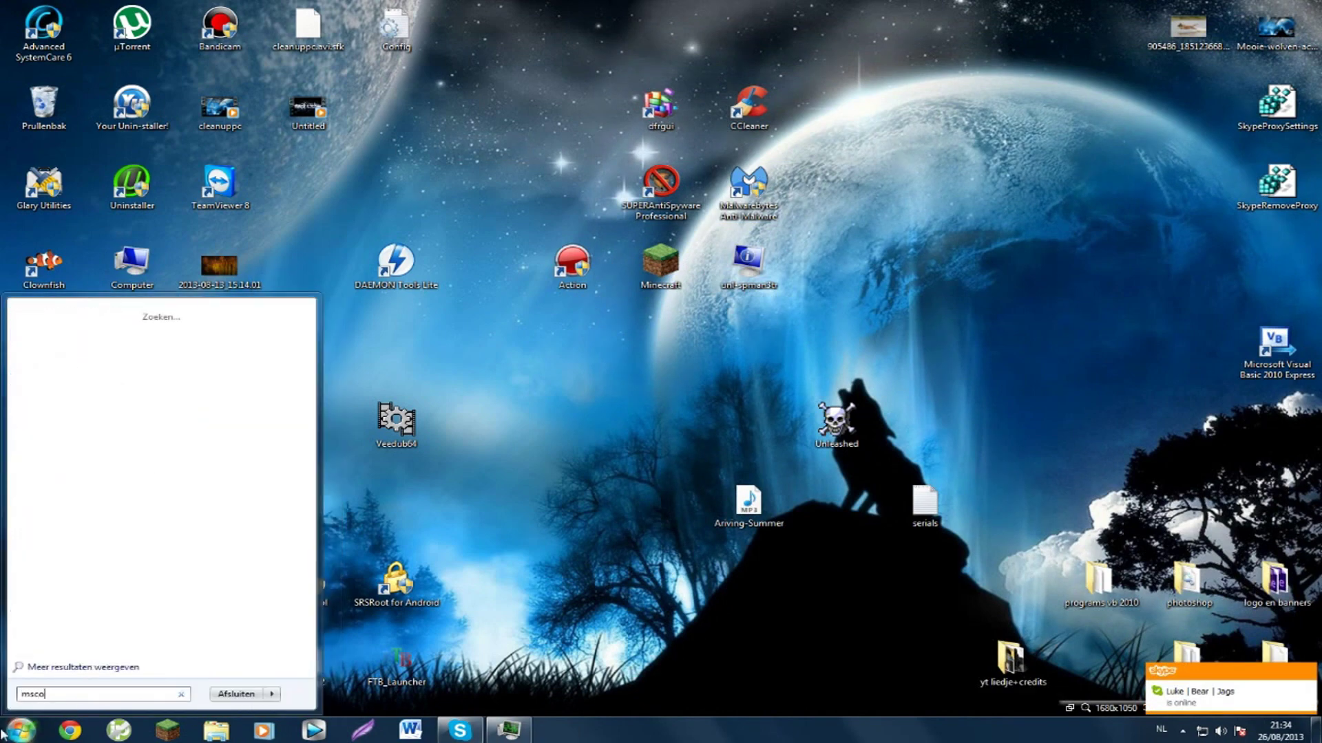
{"action": "type", "text": "nfig"}
{"action": "key", "text": "Return"}
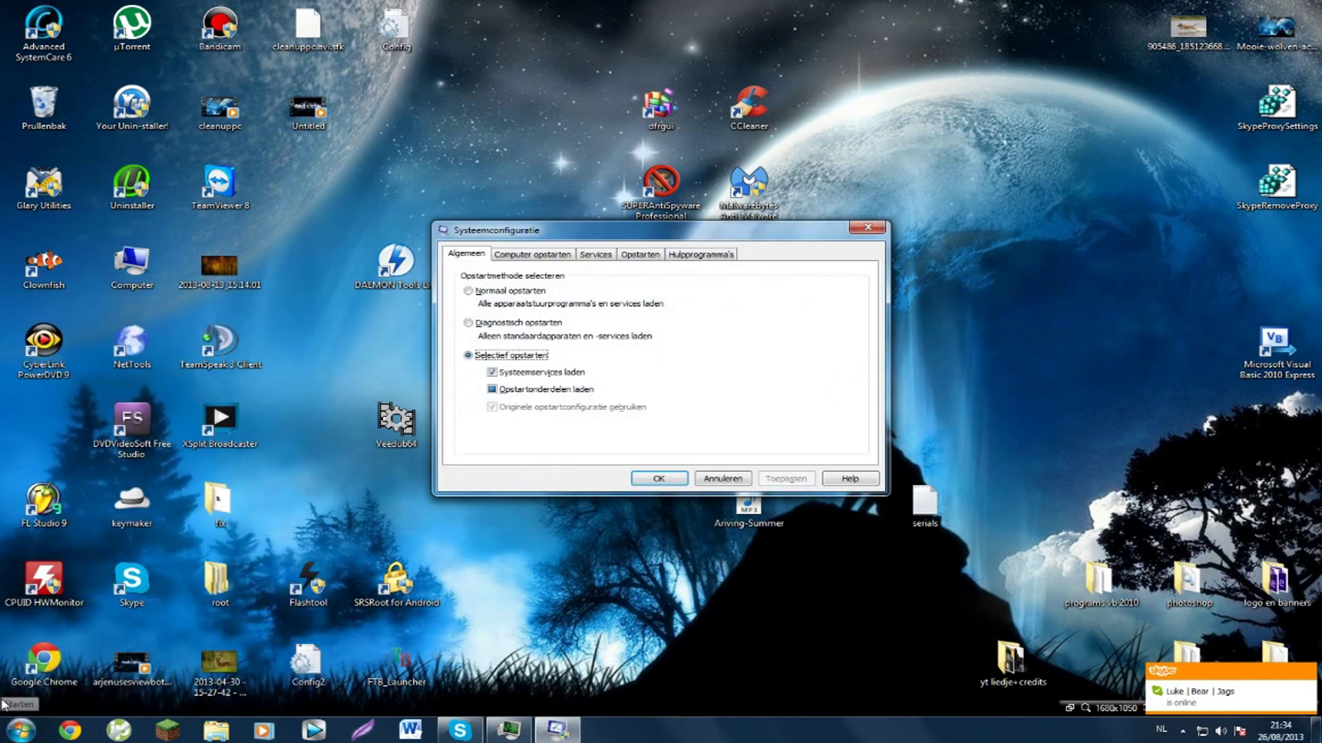
{"action": "left_click", "coordinate": [640, 255]}
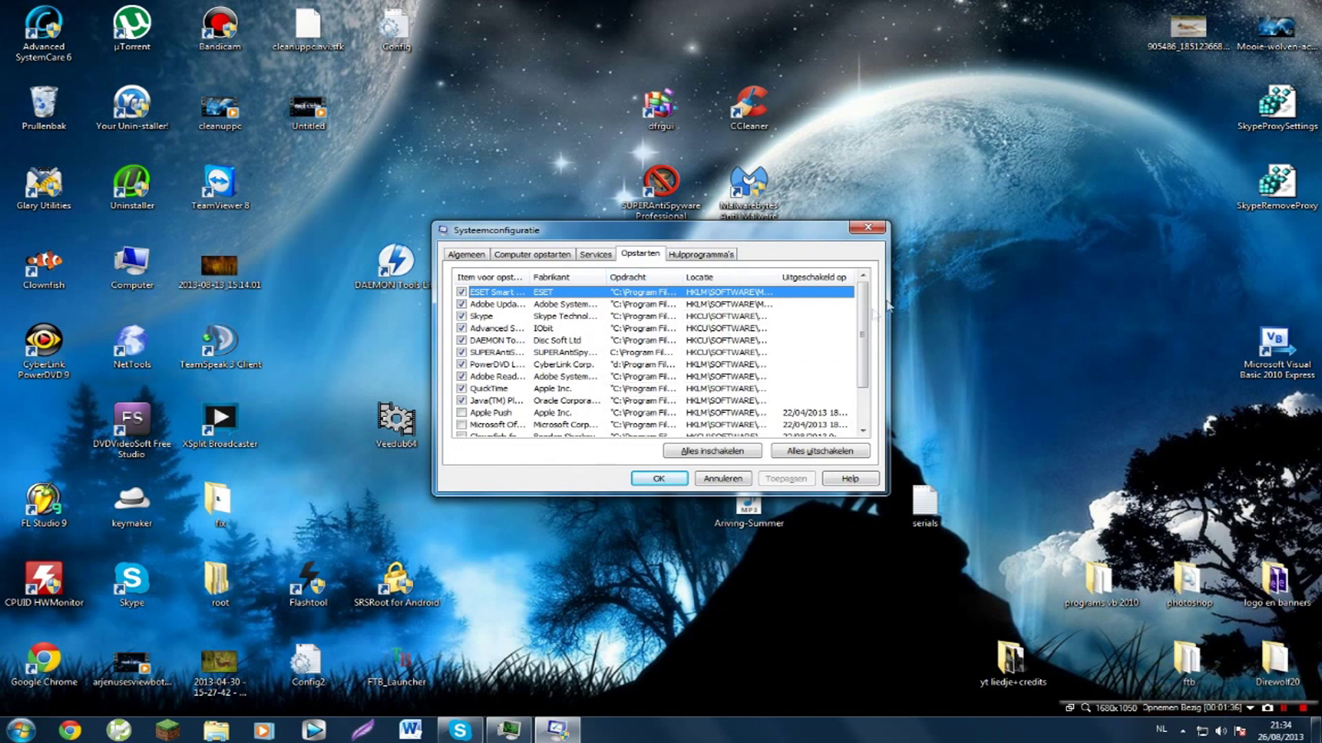
{"action": "left_click_drag", "start_coordinate": [870, 312], "coordinate": [869, 324]}
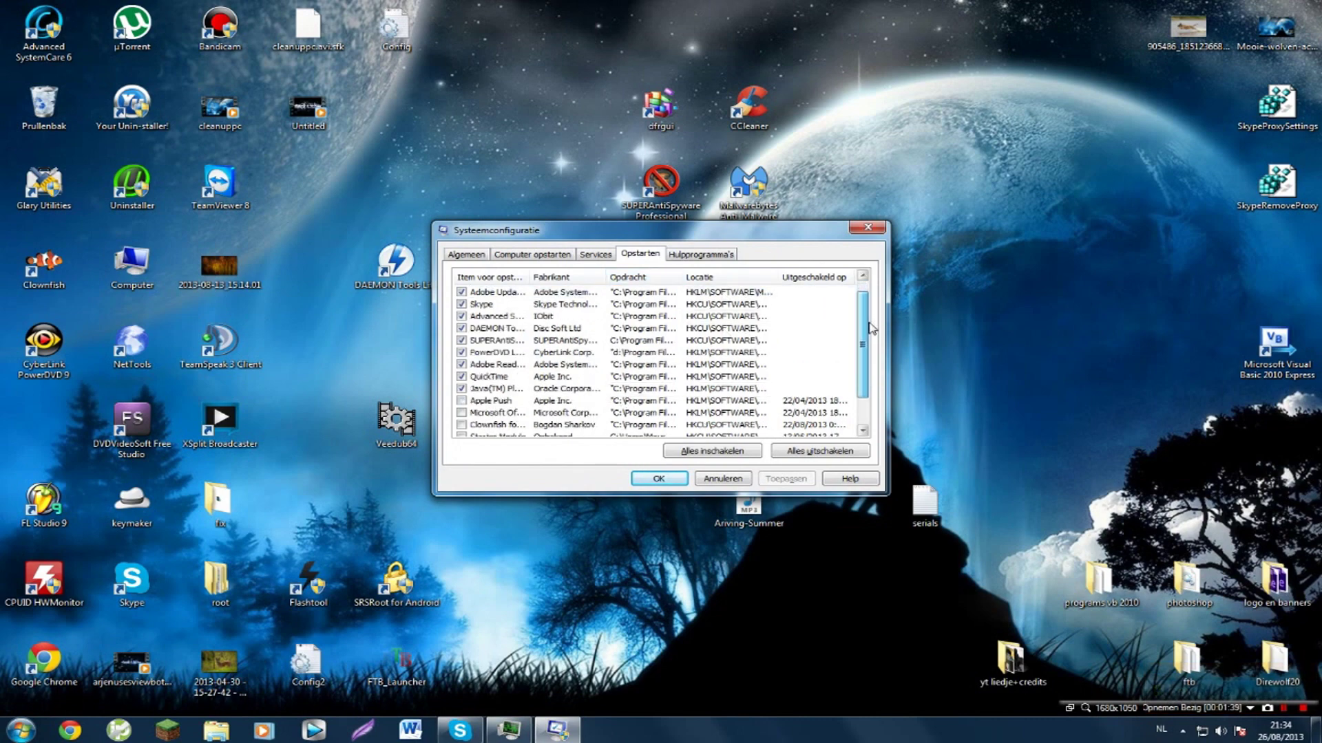
{"action": "mouse_move", "coordinate": [869, 323]}
{"action": "left_mouse_down"}
{"action": "mouse_move", "coordinate": [869, 305]}
{"action": "mouse_move", "coordinate": [875, 317]}
{"action": "left_mouse_up"}
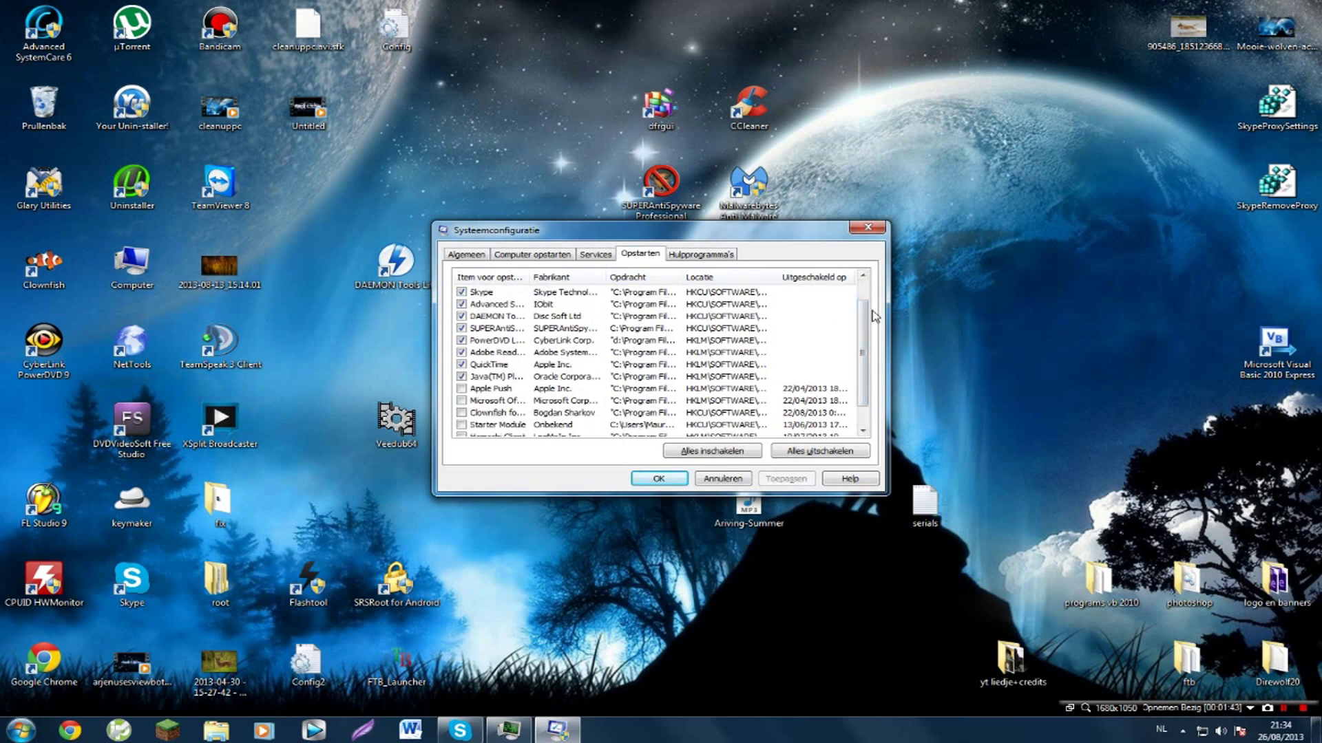
{"action": "left_click", "coordinate": [559, 424]}
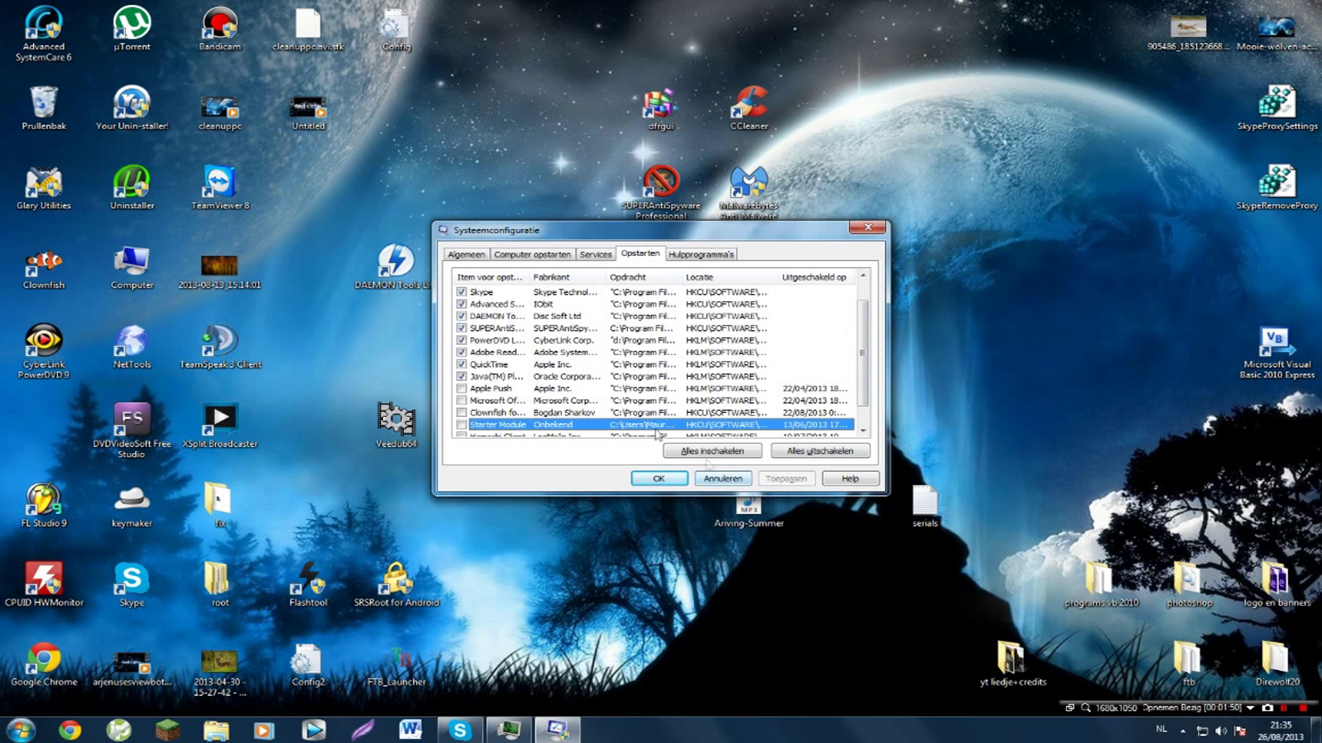
Step: Review the Algemeen startup modes, keep selective startup, and close without applying changes
{"action": "left_click", "coordinate": [469, 256]}
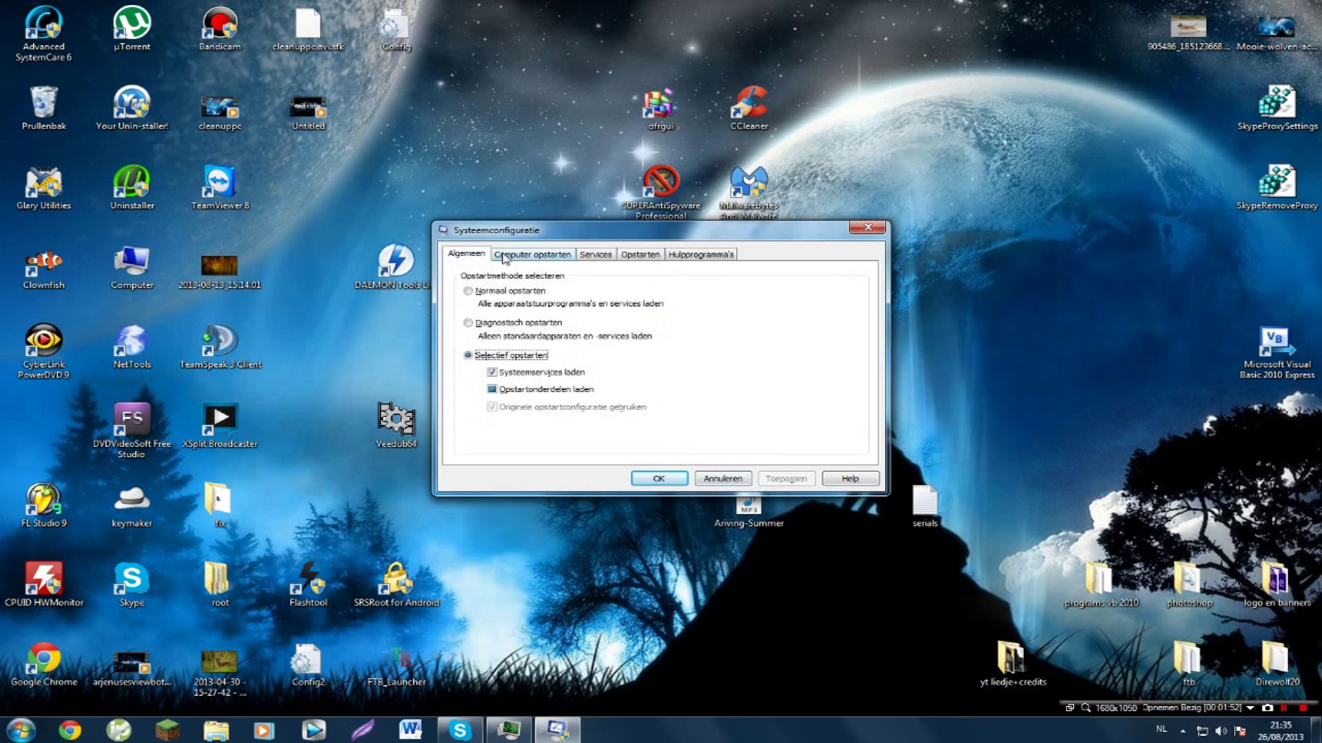
{"action": "left_click", "coordinate": [469, 292]}
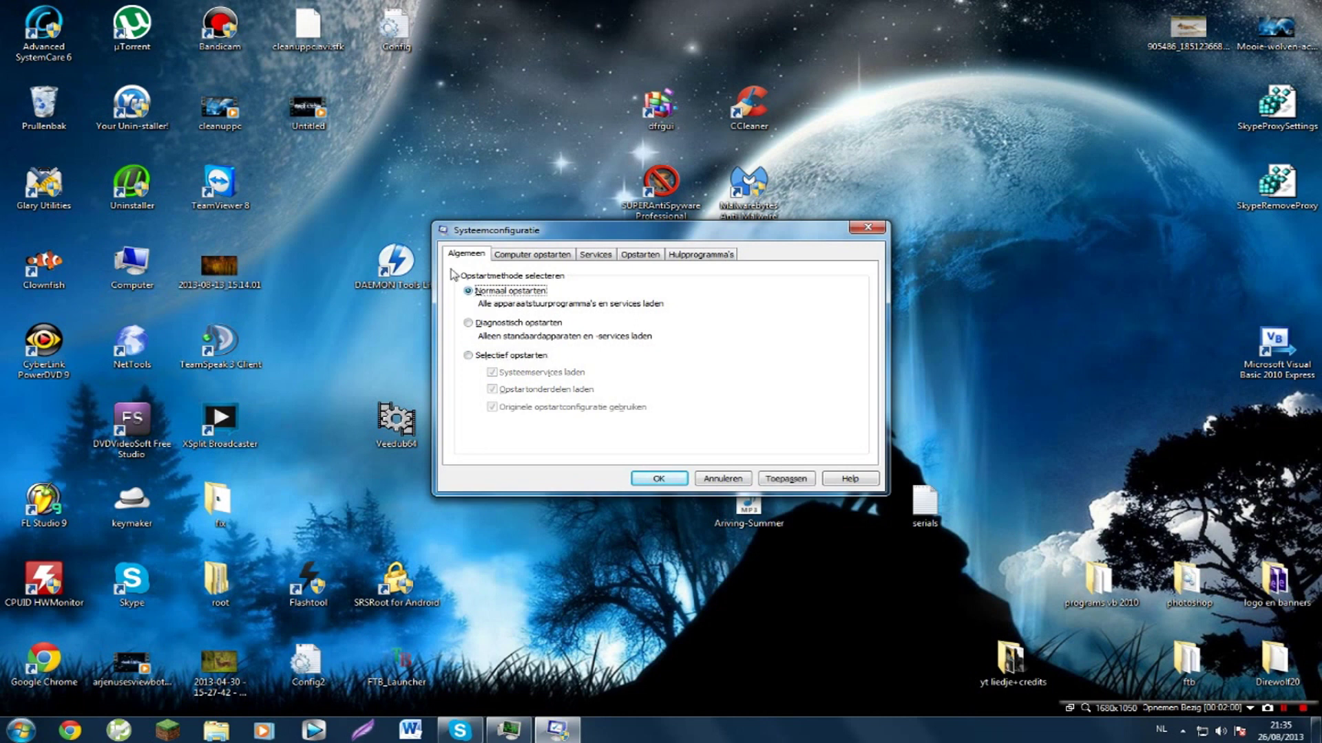
{"action": "left_click", "coordinate": [468, 356]}
{"action": "left_click", "coordinate": [879, 228]}
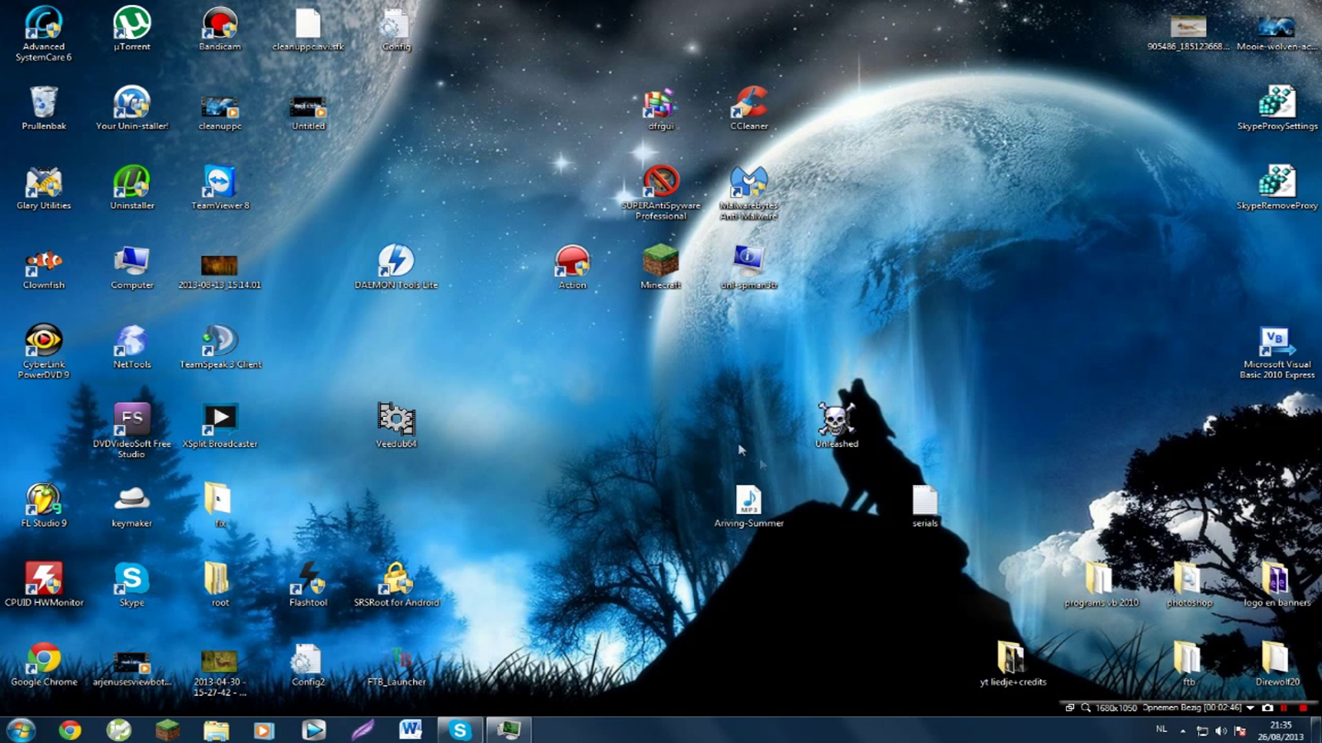
Step: Open the Start menu from the Start orb on the taskbar
{"action": "left_click", "coordinate": [21, 729]}
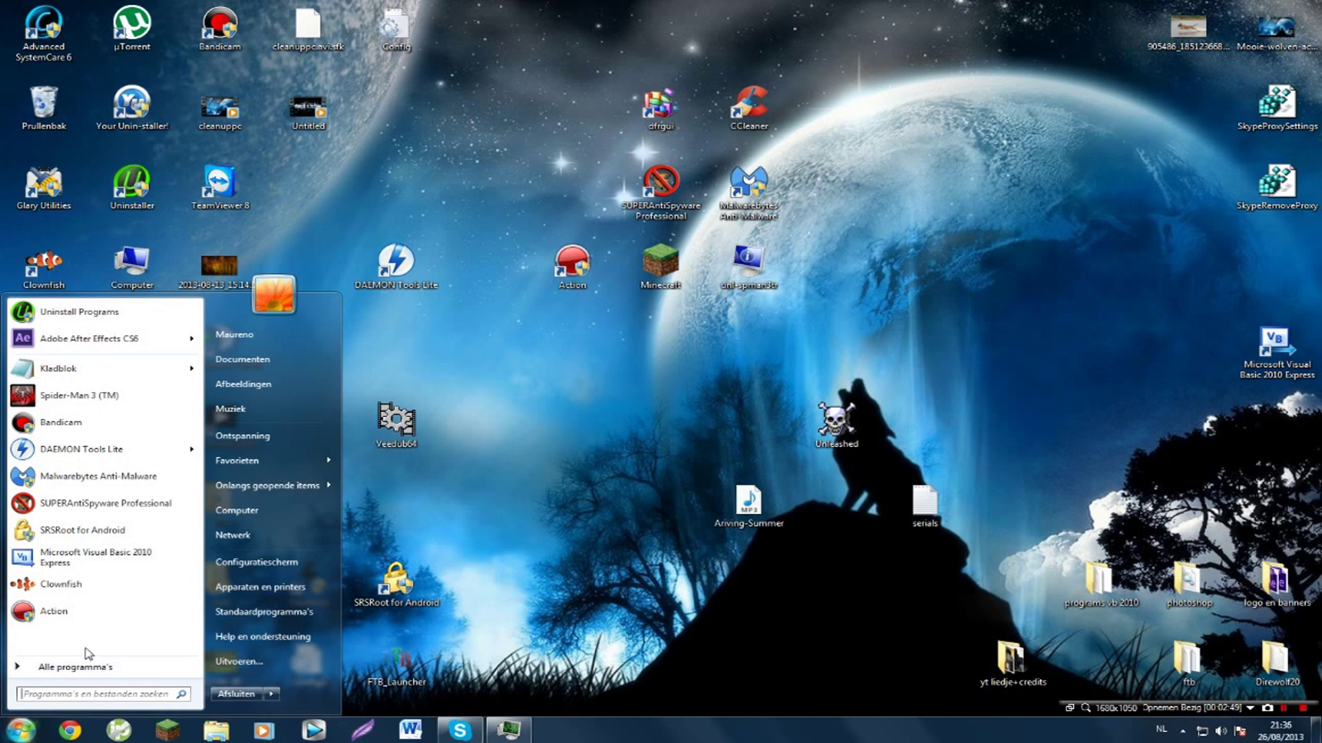
Step: Open the SUPERAntiSpyware folder via Start search, try deleting the application, cancel, and close it
{"action": "type", "text": "C:\\Program Files\\SUPERAntiSpyware"}
{"action": "key", "text": "Return"}
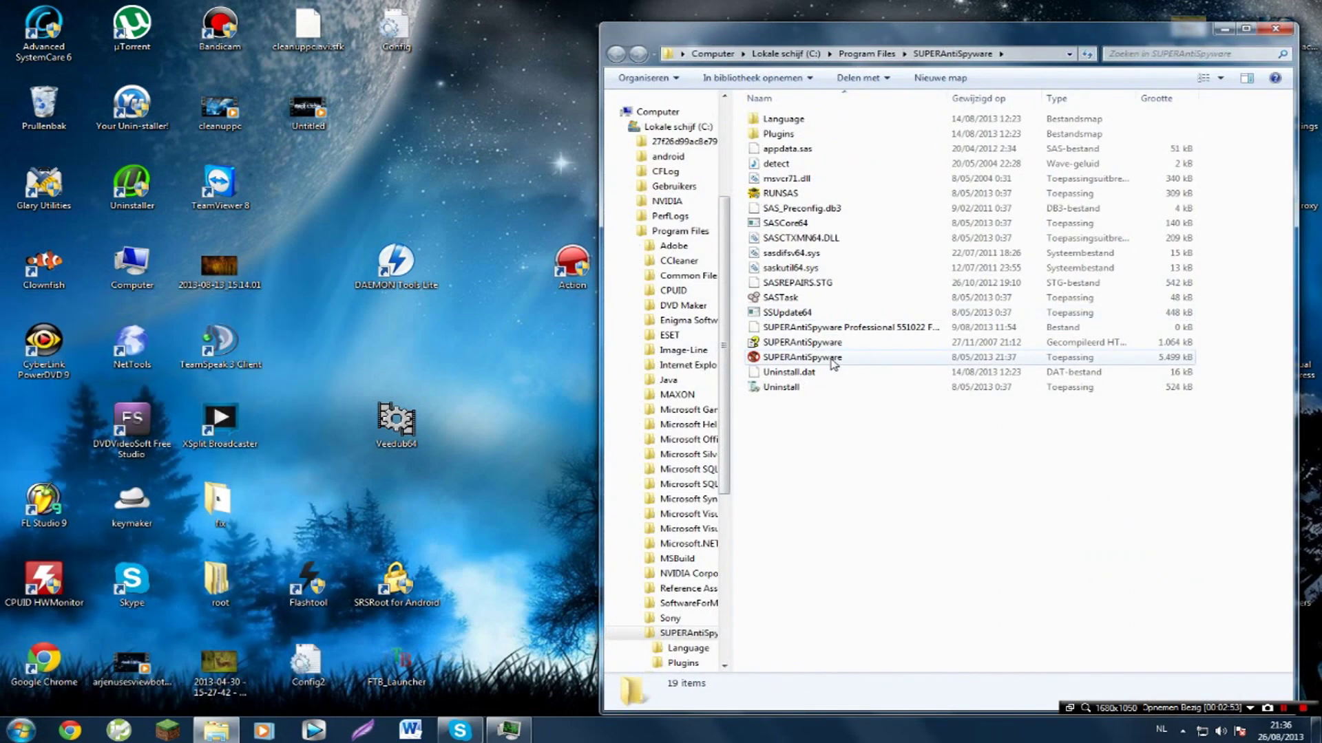
{"action": "left_click", "coordinate": [833, 361]}
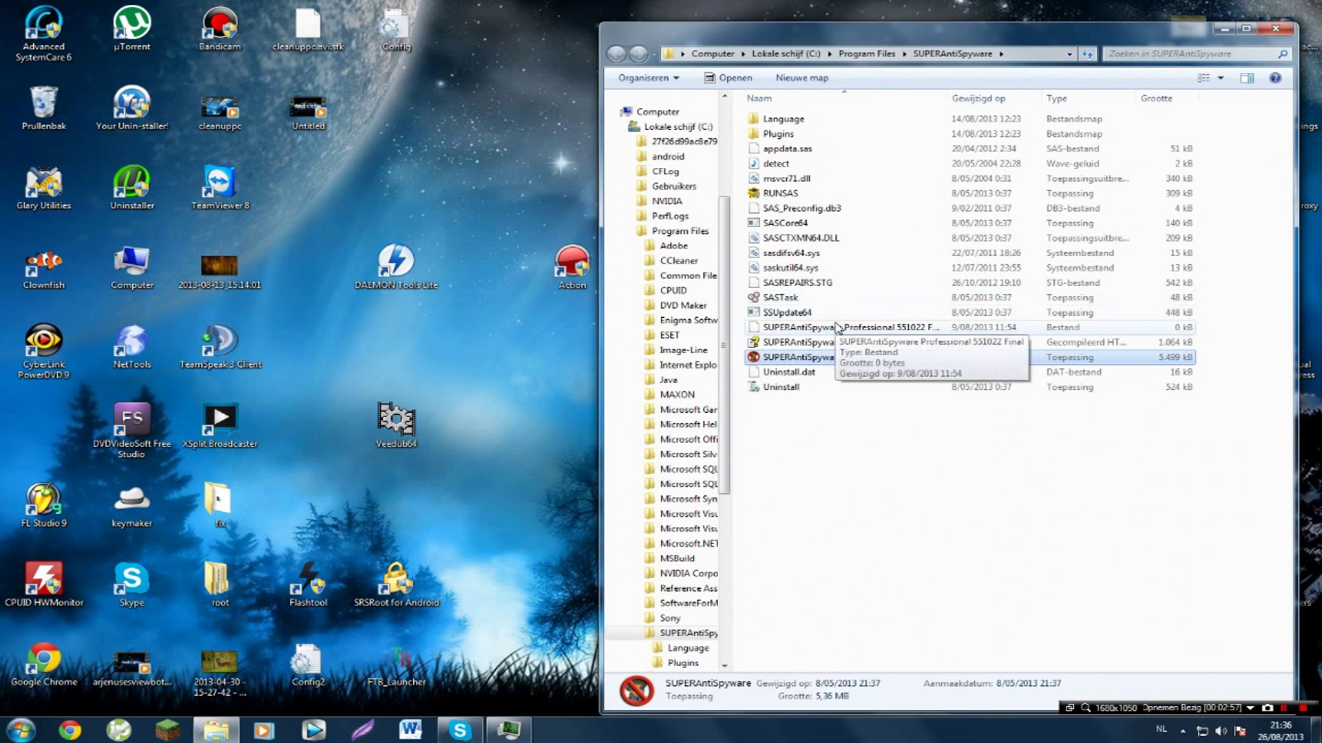
{"action": "key", "text": "Delete"}
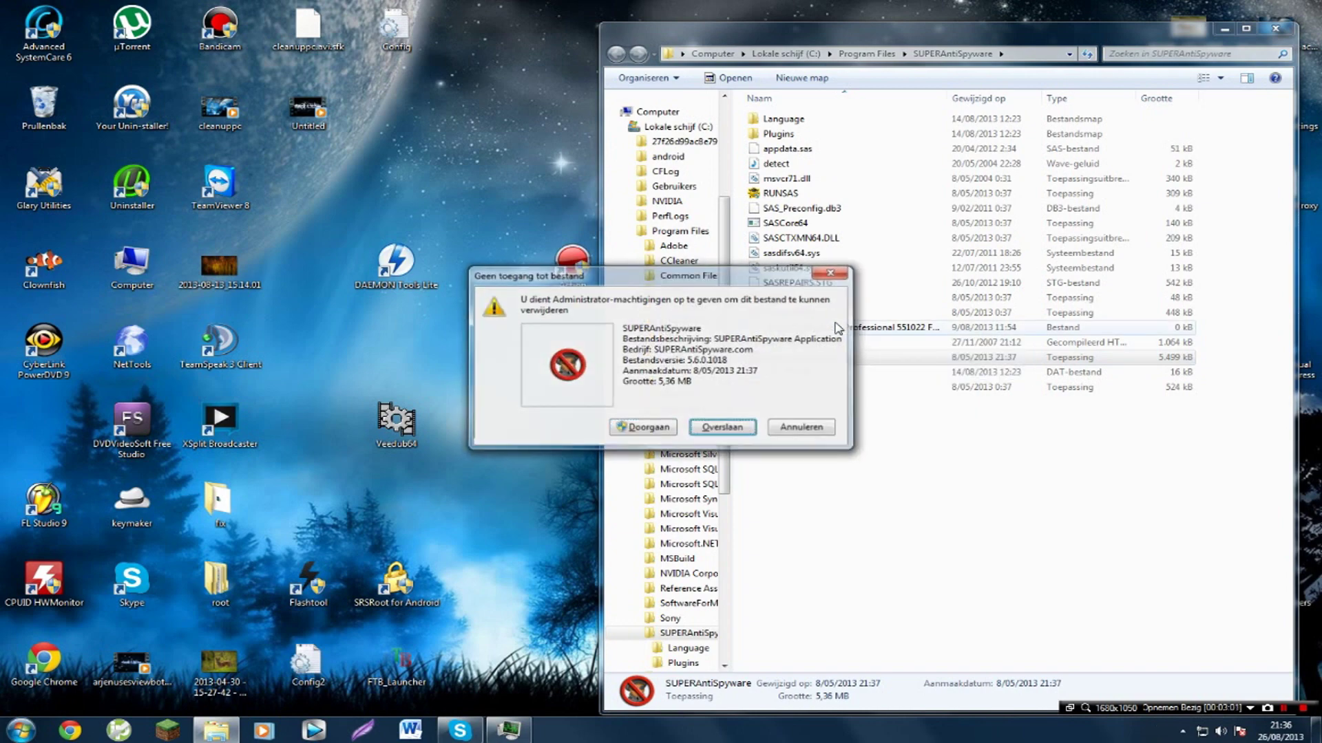
{"action": "left_click", "coordinate": [833, 272]}
{"action": "left_click", "coordinate": [1274, 29]}
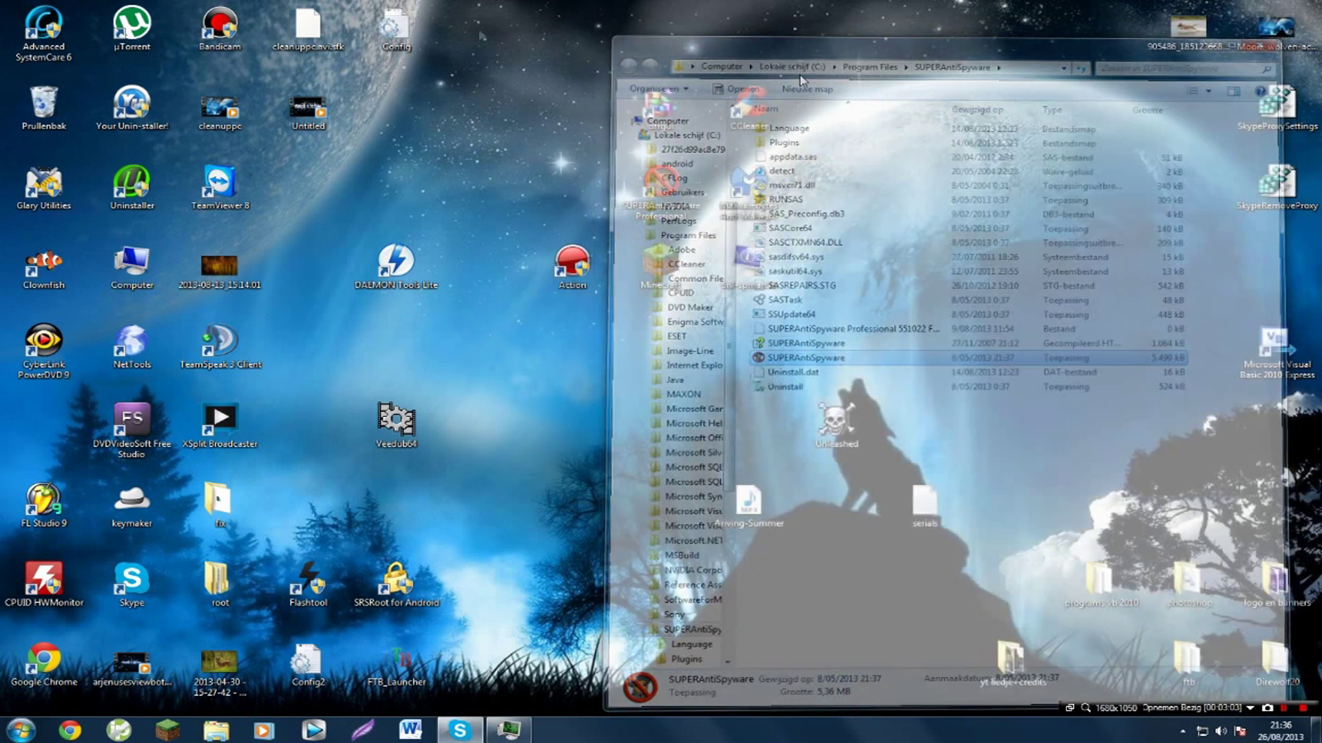
Step: Empty the Prullenbak, confirming permanent deletion of its 4 items
{"action": "right_click", "coordinate": [18, 109]}
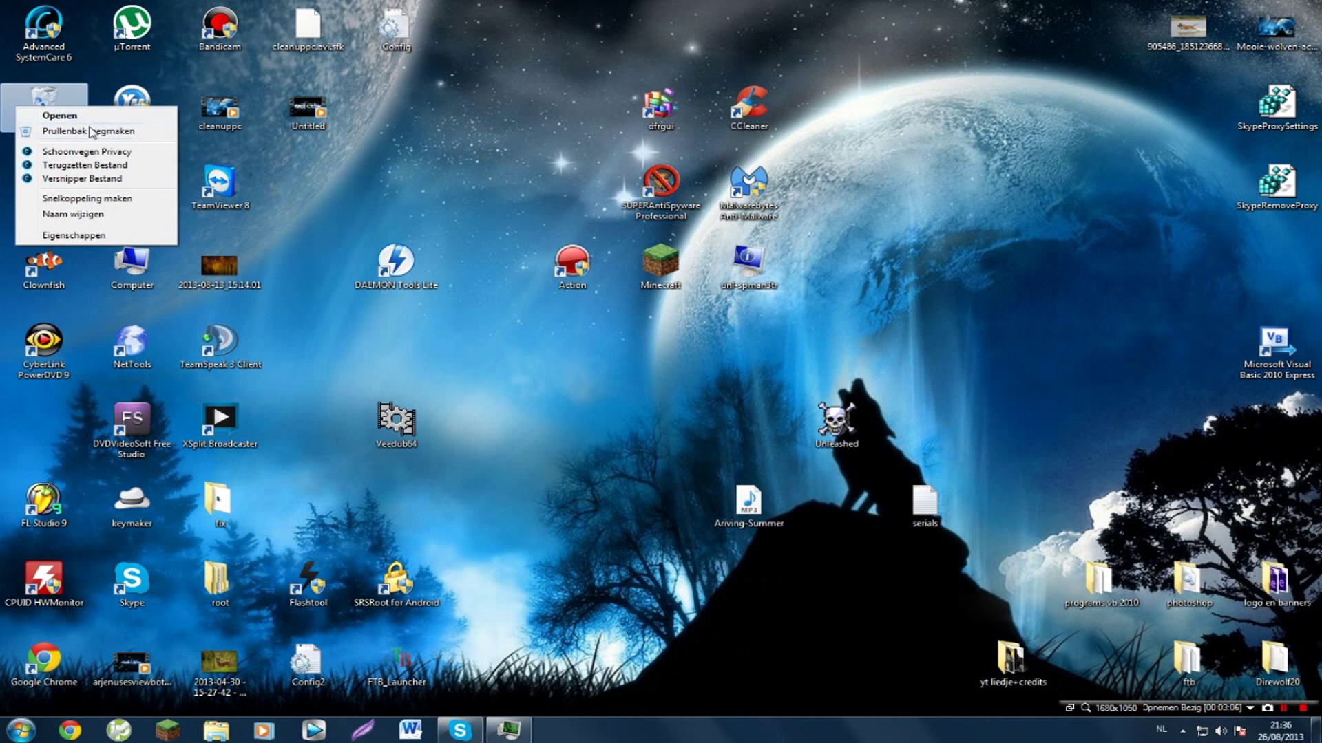
{"action": "left_click", "coordinate": [77, 130]}
{"action": "left_click", "coordinate": [717, 375]}
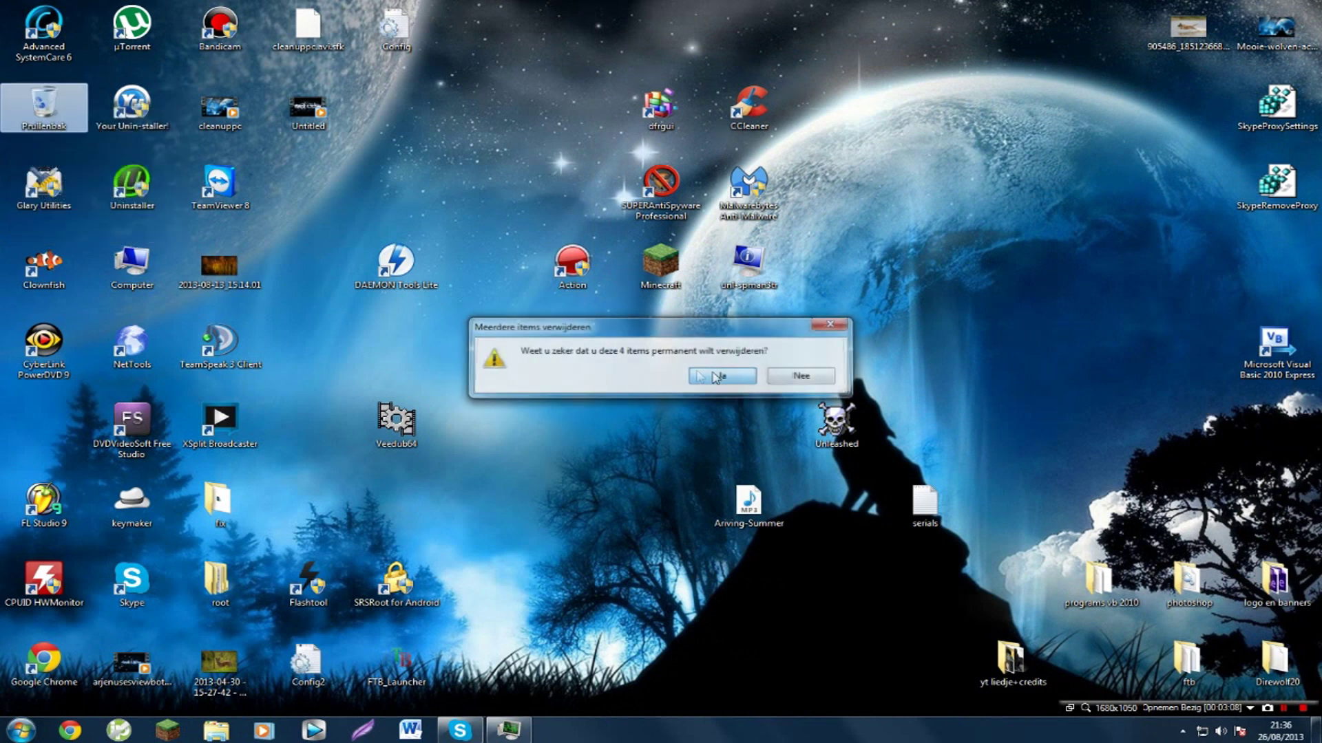